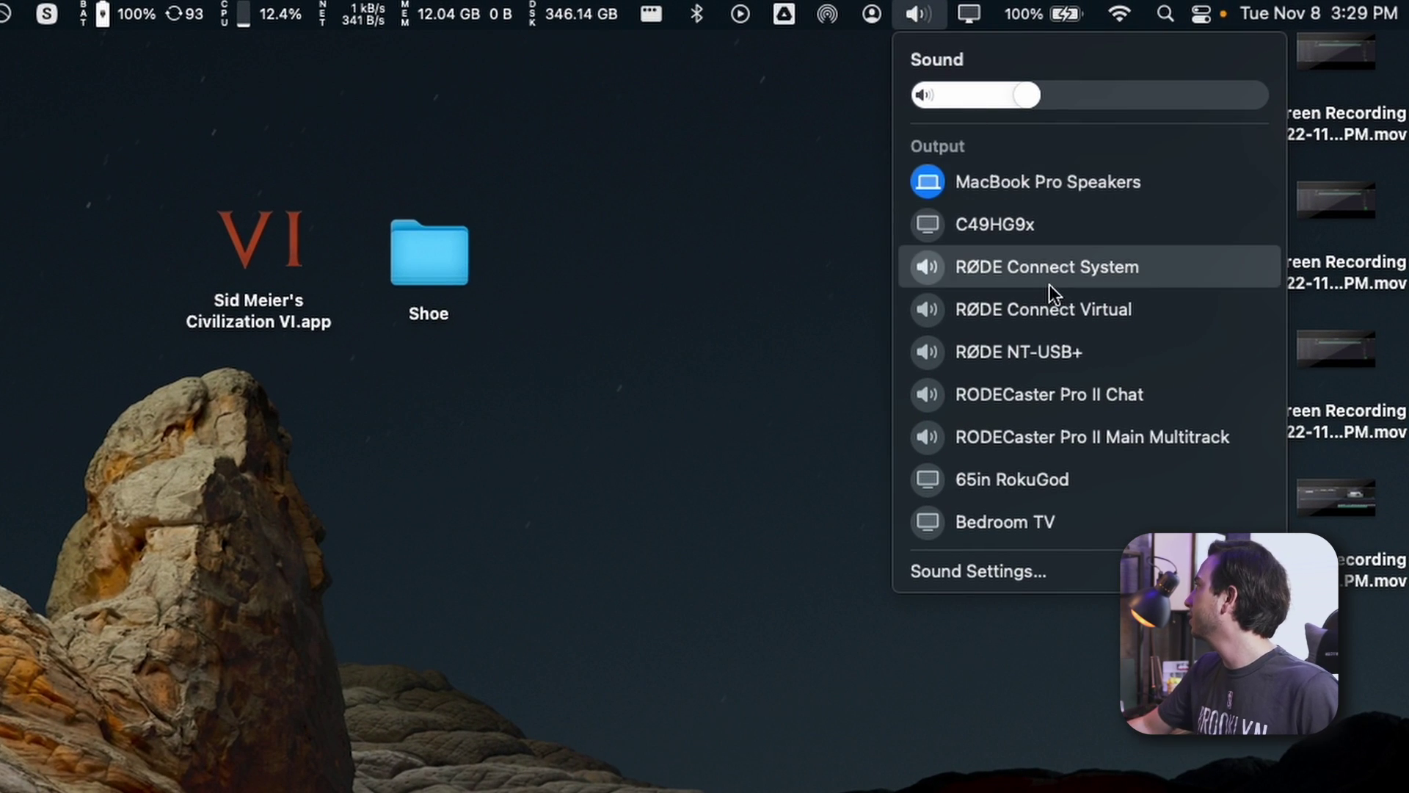
# Make the RØDE NT-USB+ the system sound input and launch DaVinci Resolve 18.
pyautogui.click(990, 572)
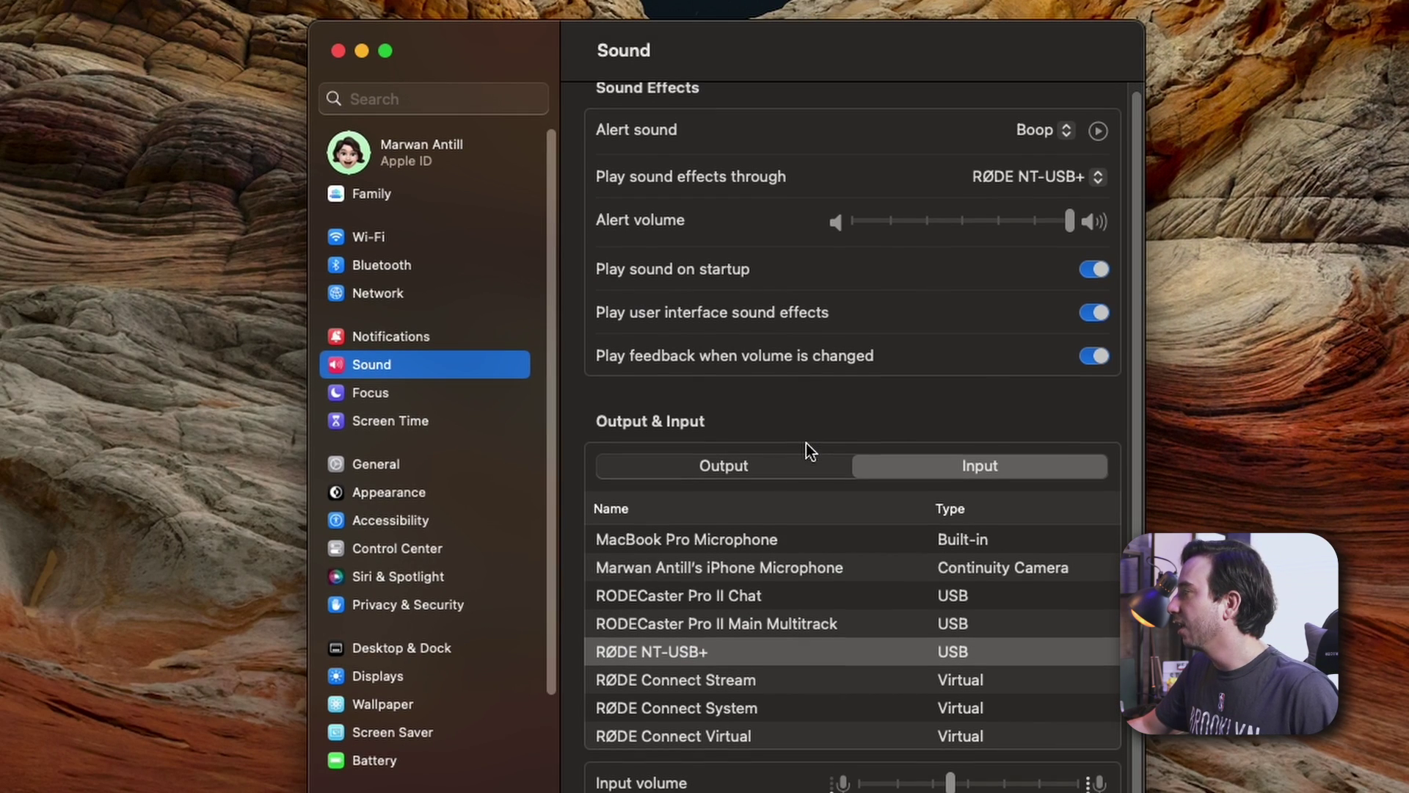
pyautogui.scroll(-1, 835, 468)
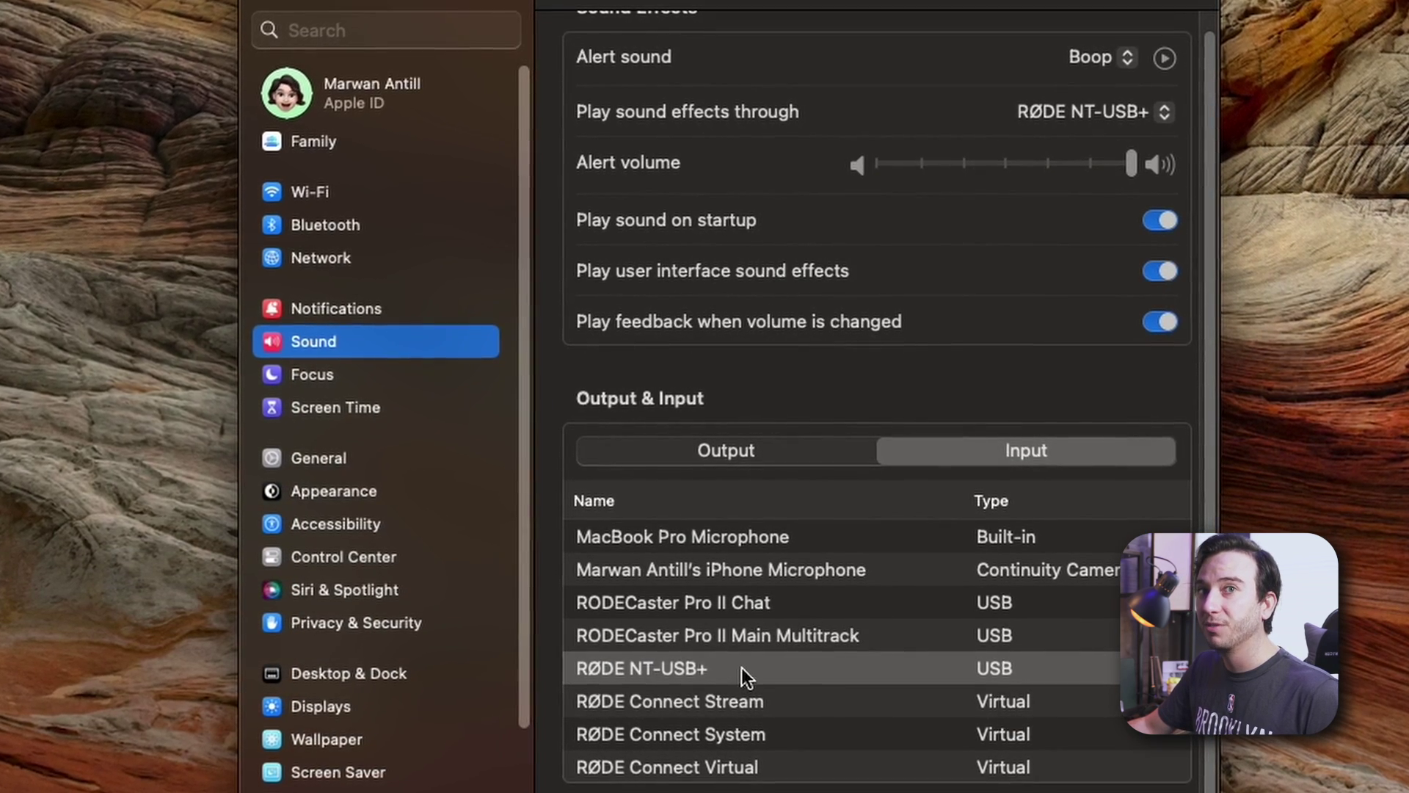
pyautogui.click(652, 674)
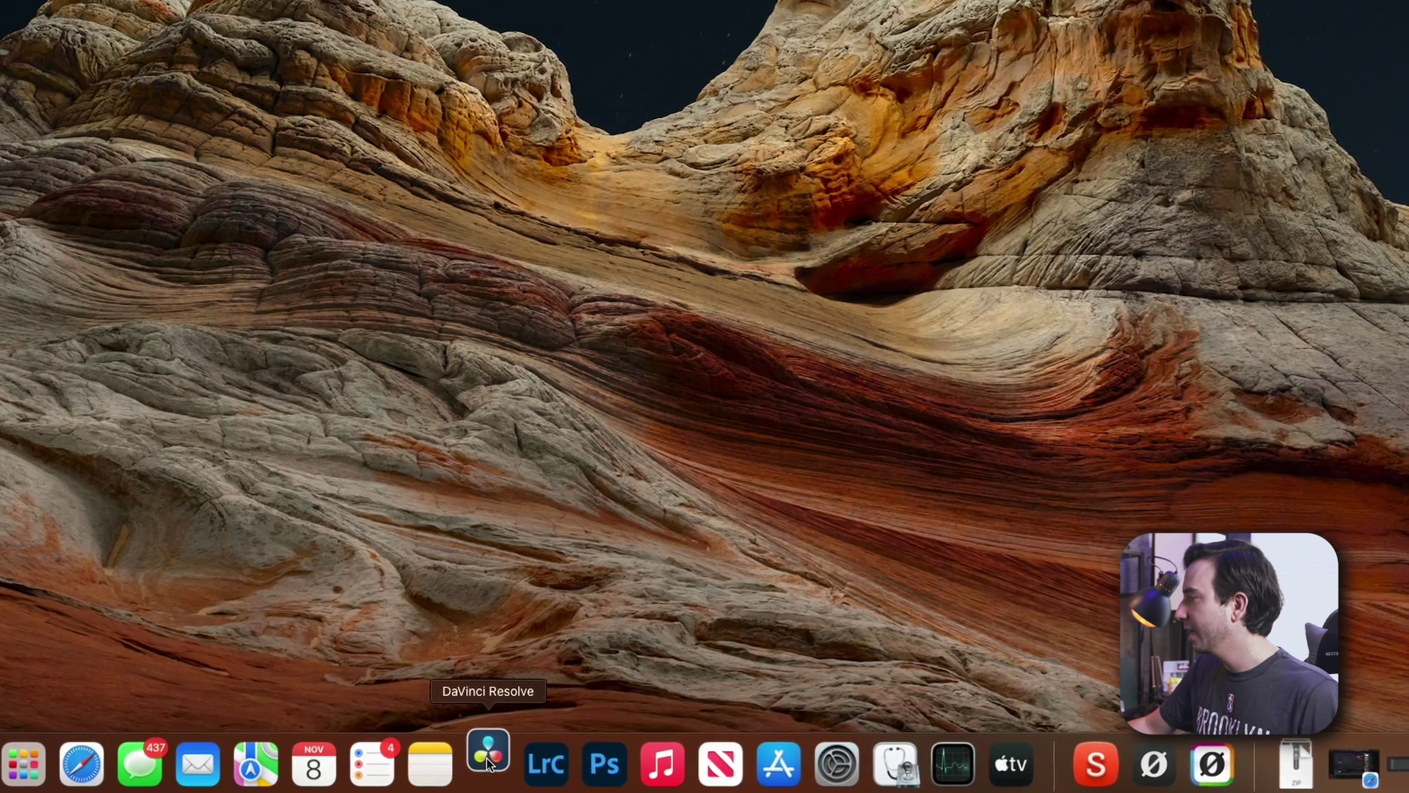
pyautogui.click(487, 761)
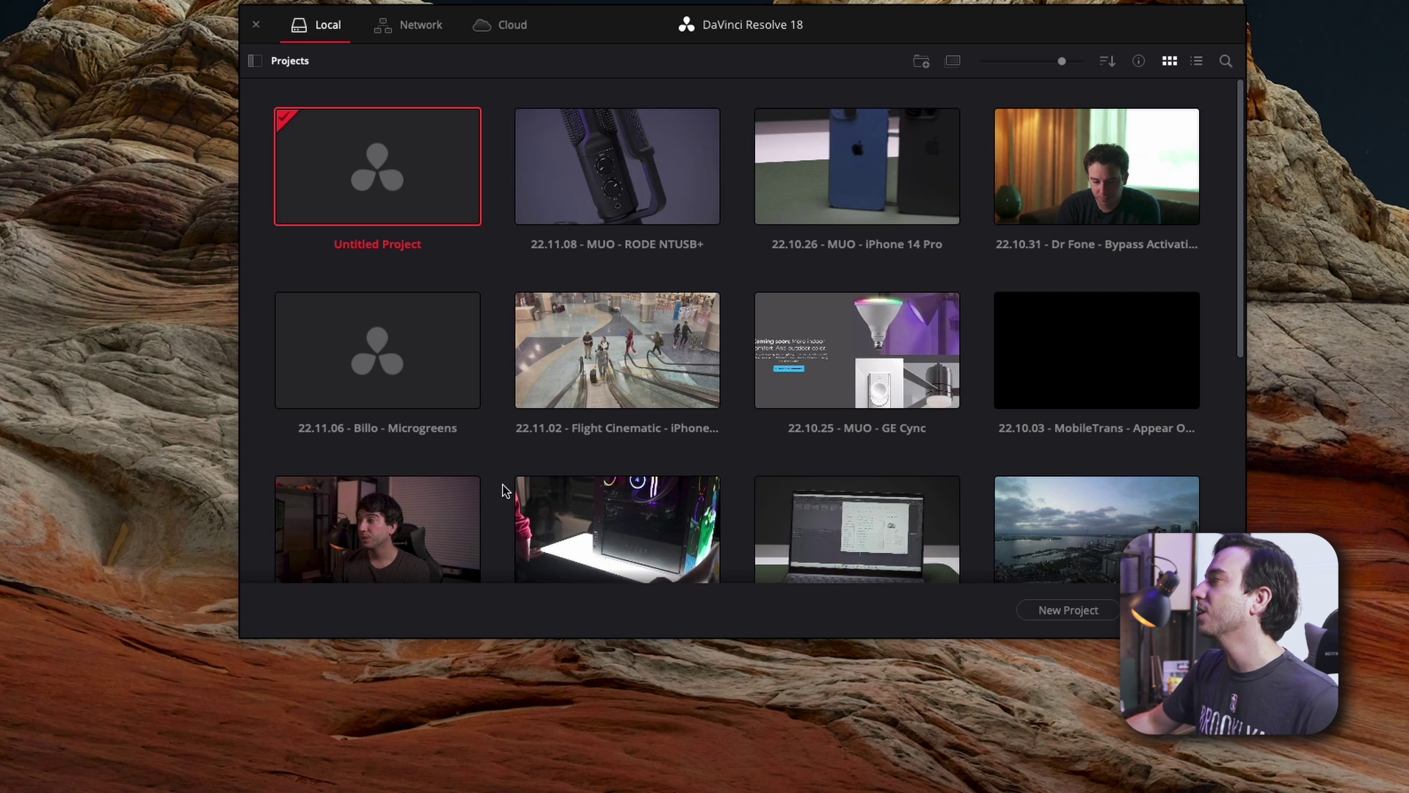
# Open the 22.11.08 - MUO - RODE NTUSB+ project and place C9434.MP4 from the Sony a7iv - B-Roll bin on the Edit timeline.
pyautogui.doubleClick(630, 155)
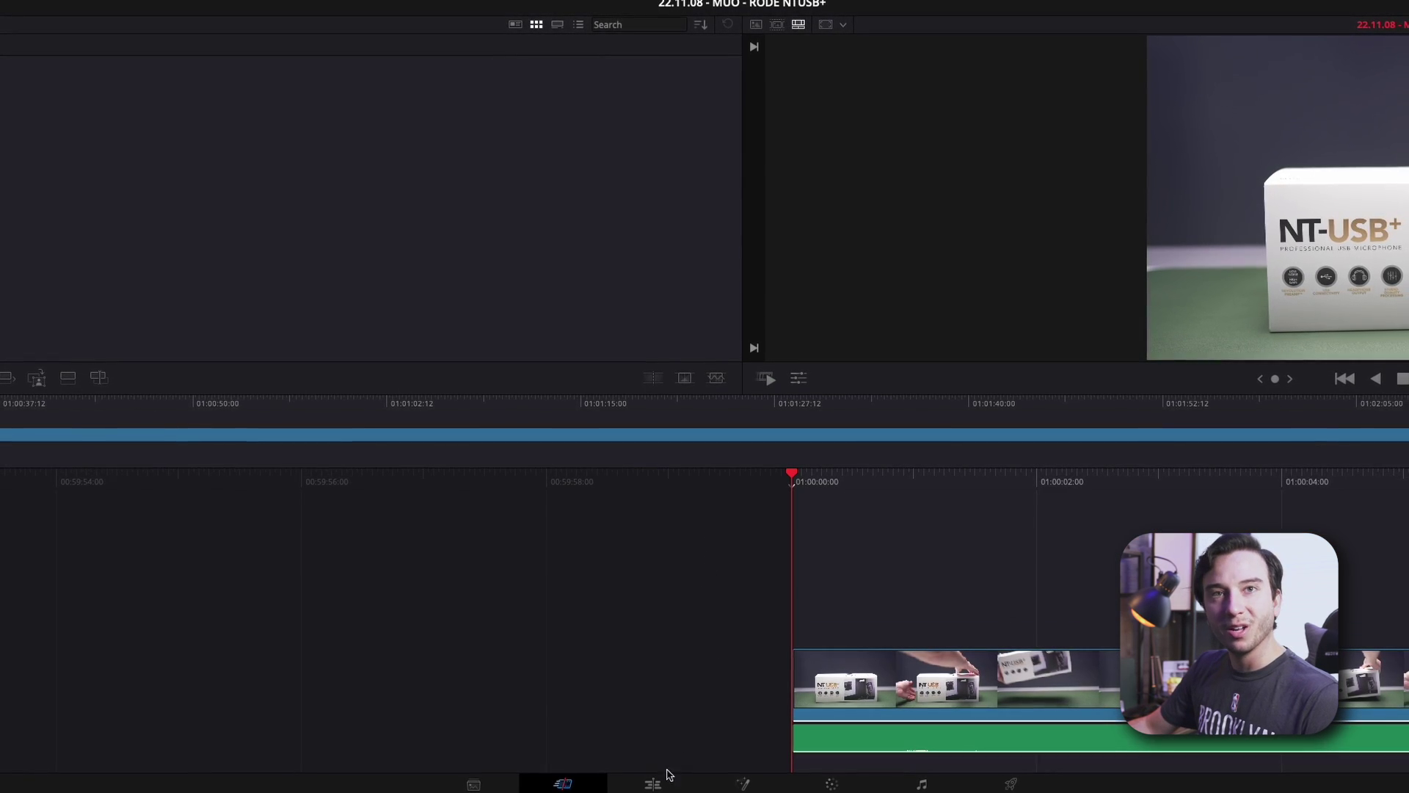
pyautogui.click(665, 780)
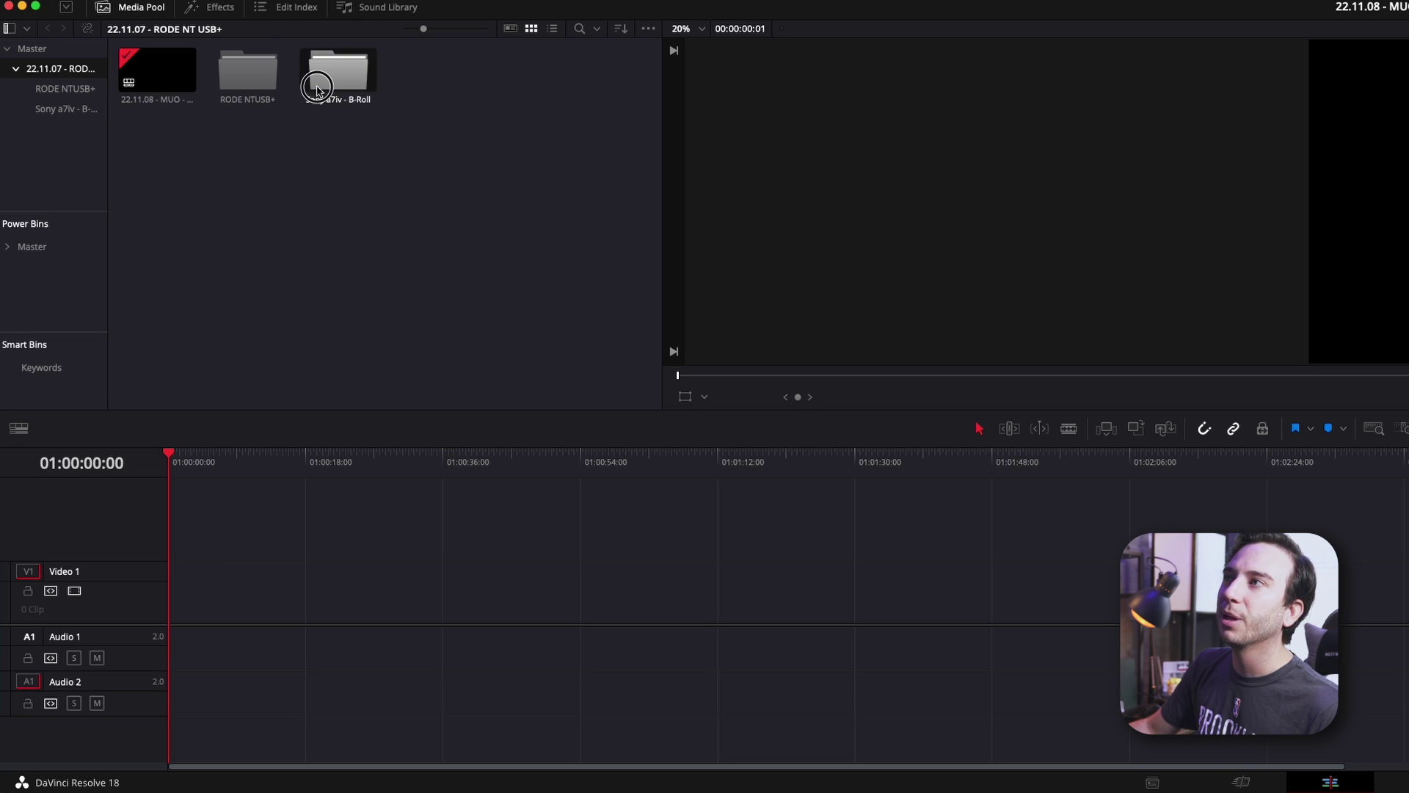
pyautogui.doubleClick(337, 74)
pyautogui.moveTo(231, 76); pyautogui.dragTo(174, 595)
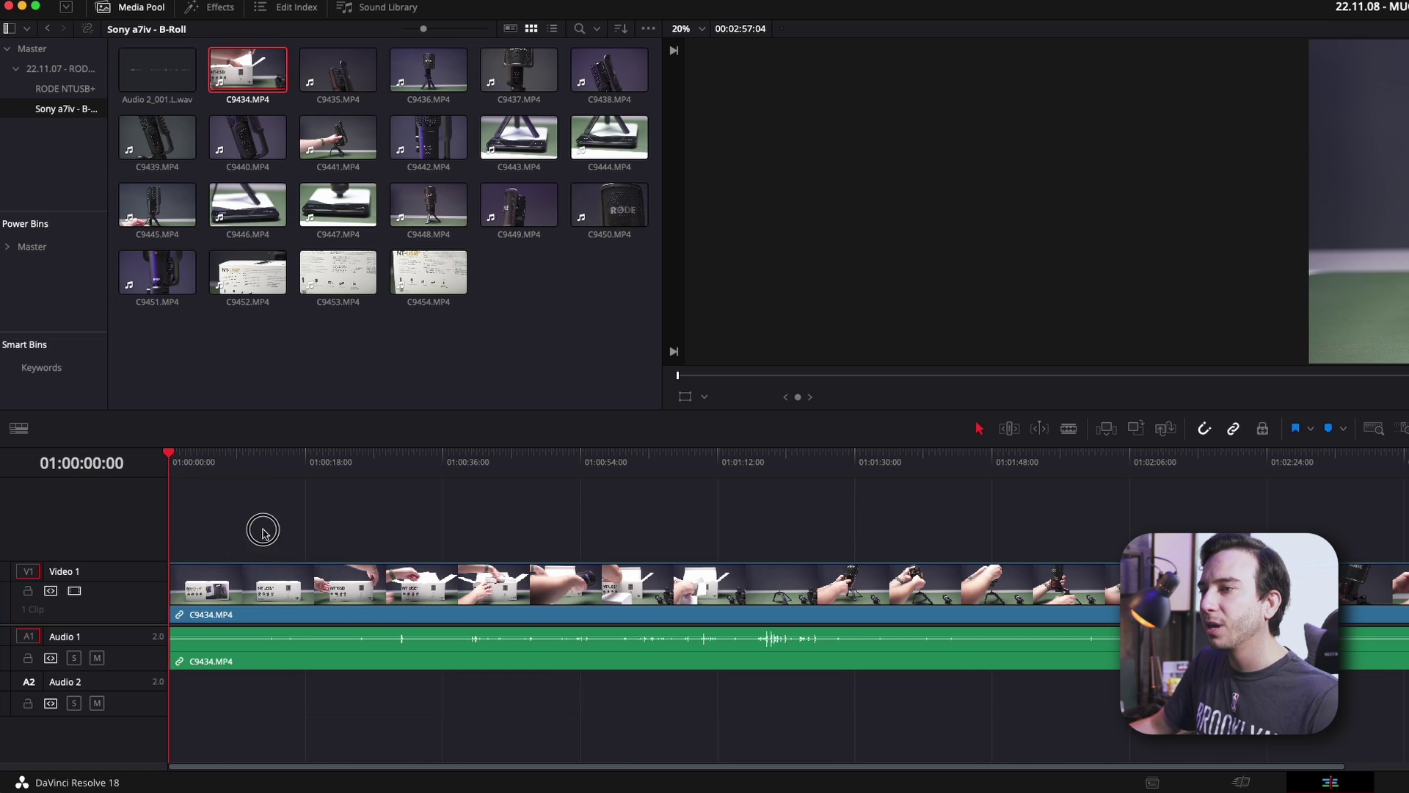
pyautogui.moveTo(263, 529); pyautogui.dragTo(287, 637)
pyautogui.moveTo(286, 709); pyautogui.dragTo(196, 564)
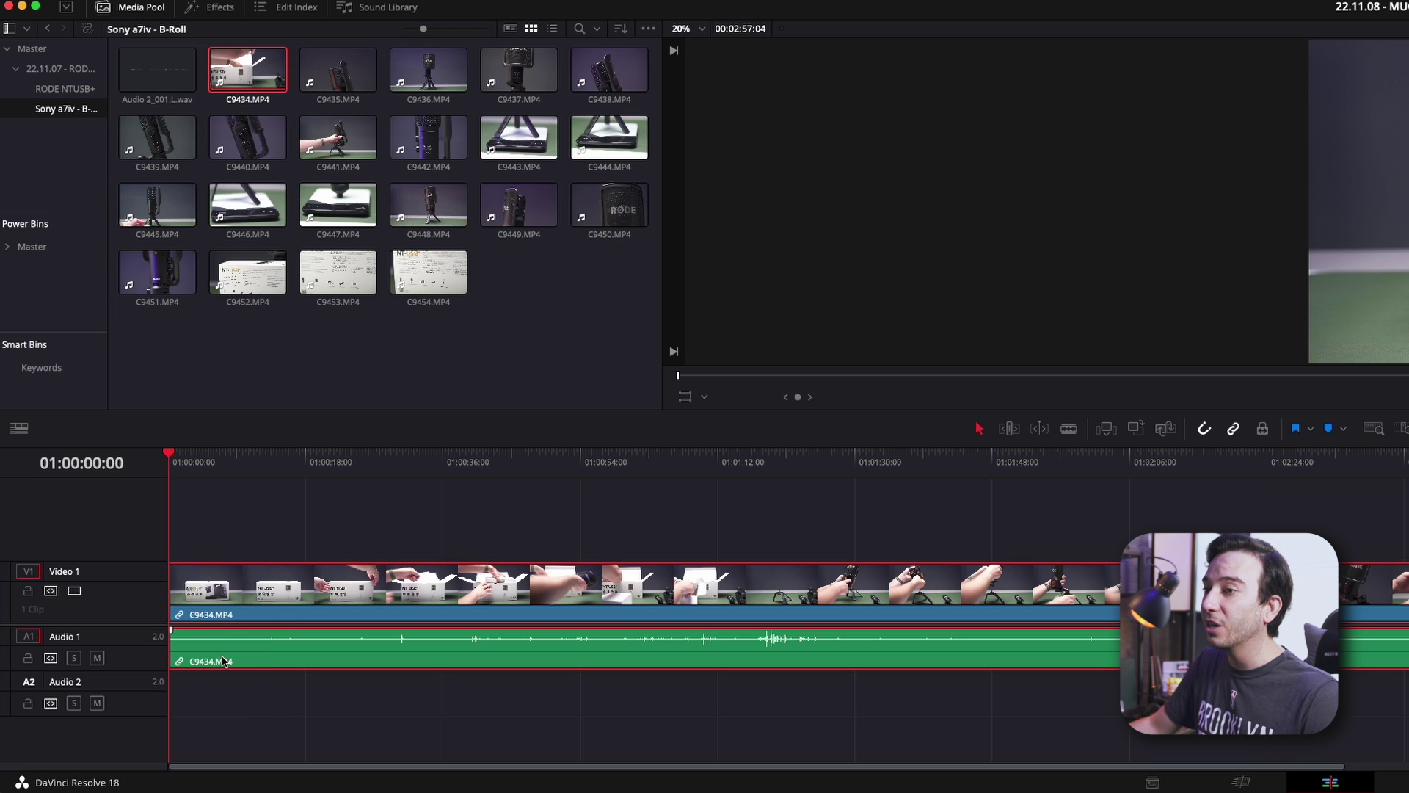
# Add a stereo track, delete the extra Audio 3, and rename Audio 2 to 'VoiceOver Test'.
pyautogui.rightClick(149, 650)
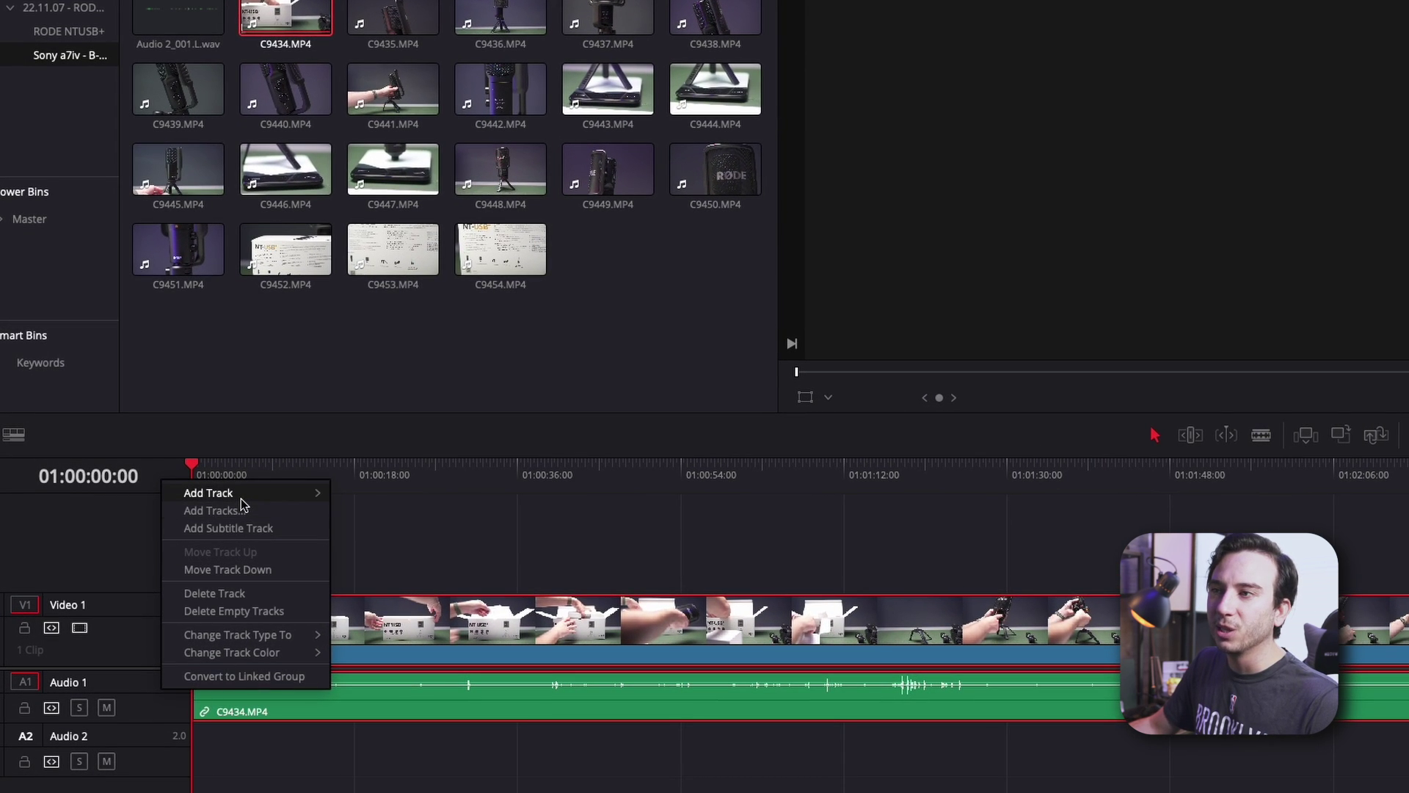
pyautogui.moveTo(245, 499)
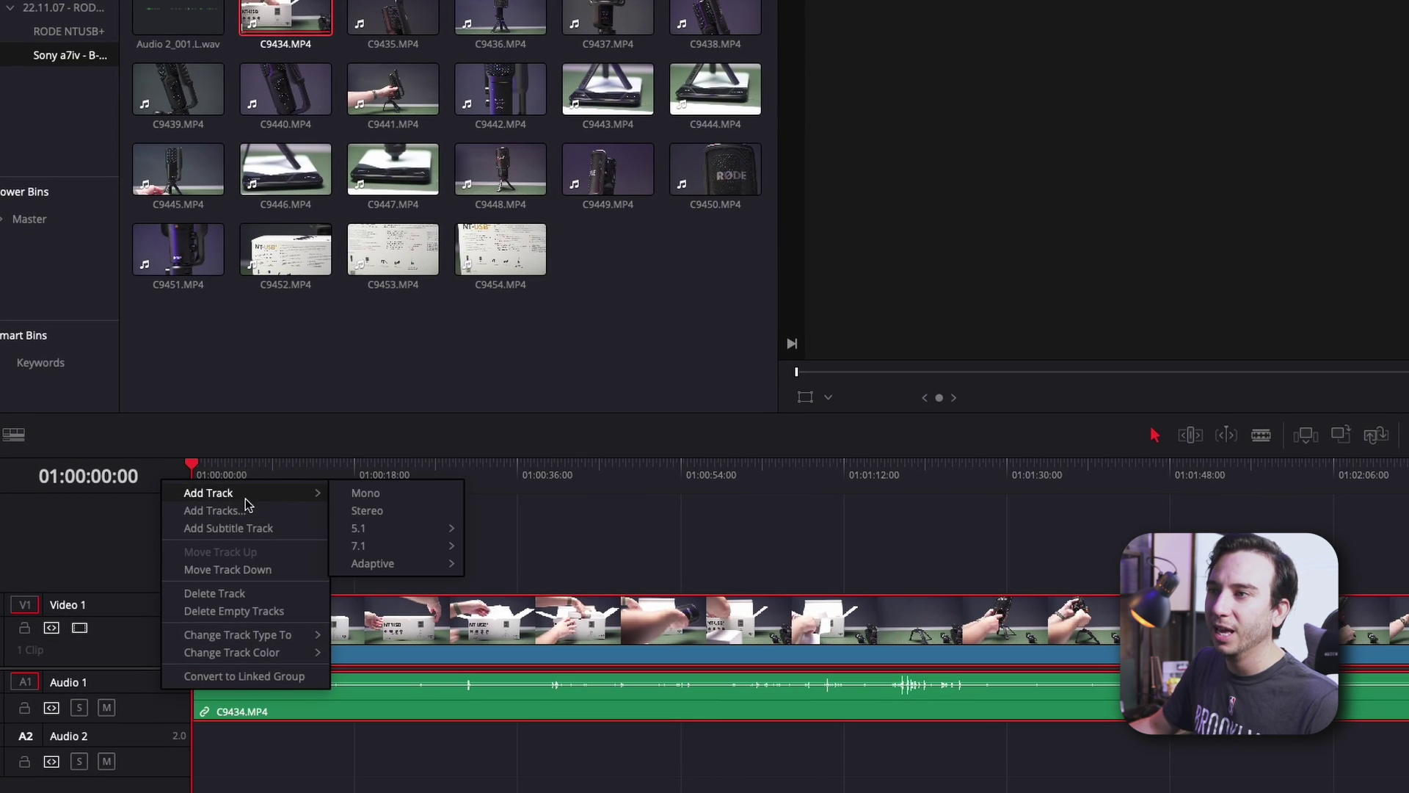
pyautogui.click(391, 512)
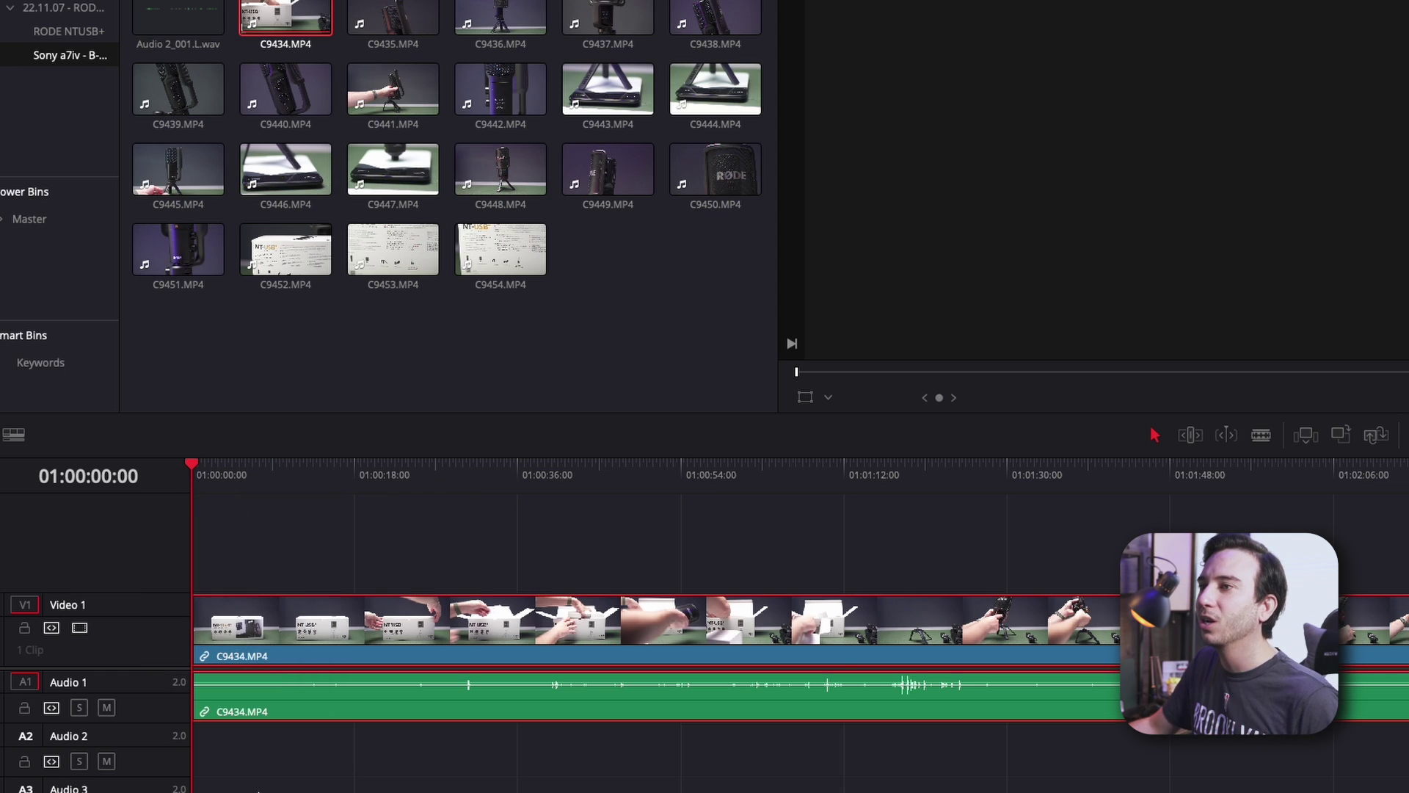
pyautogui.rightClick(154, 790)
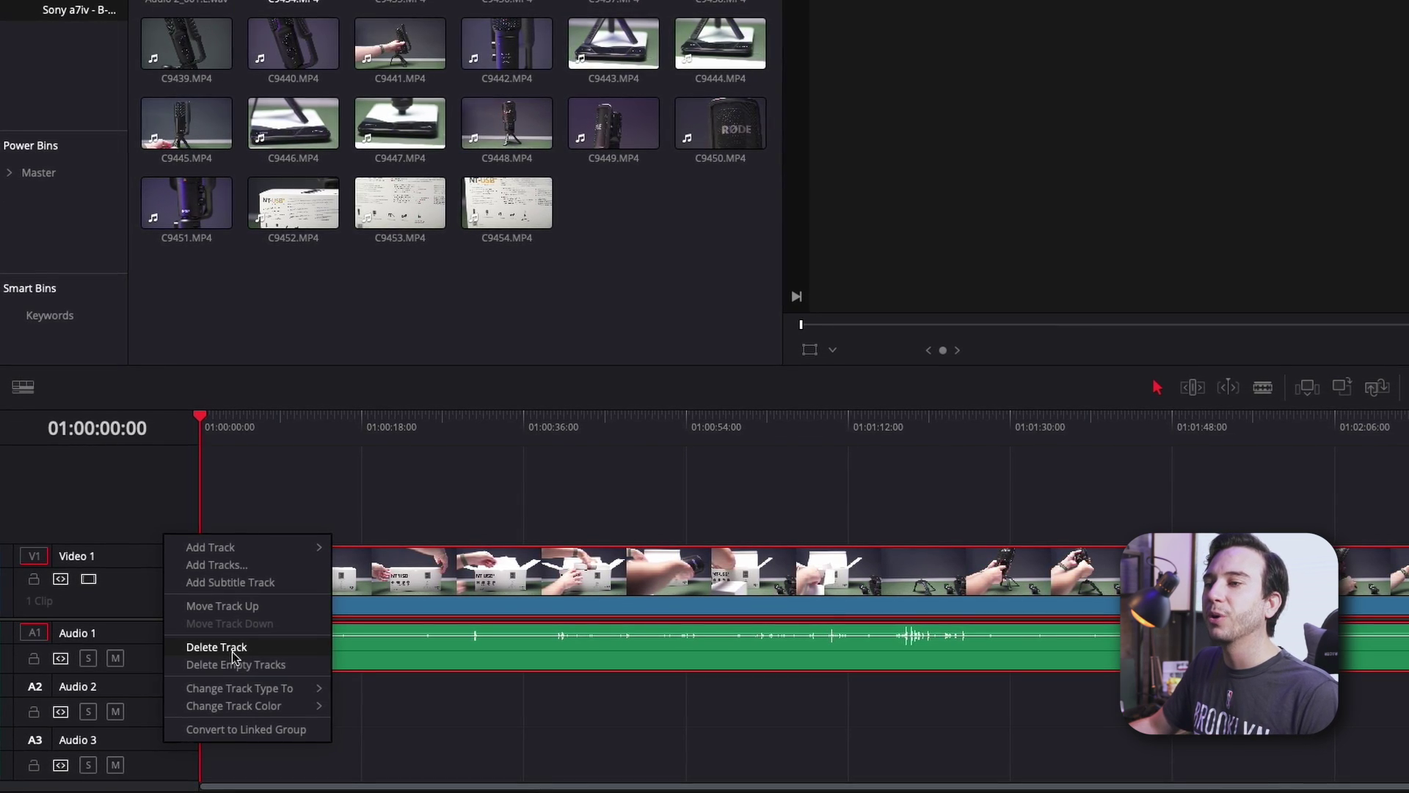
pyautogui.click(242, 647)
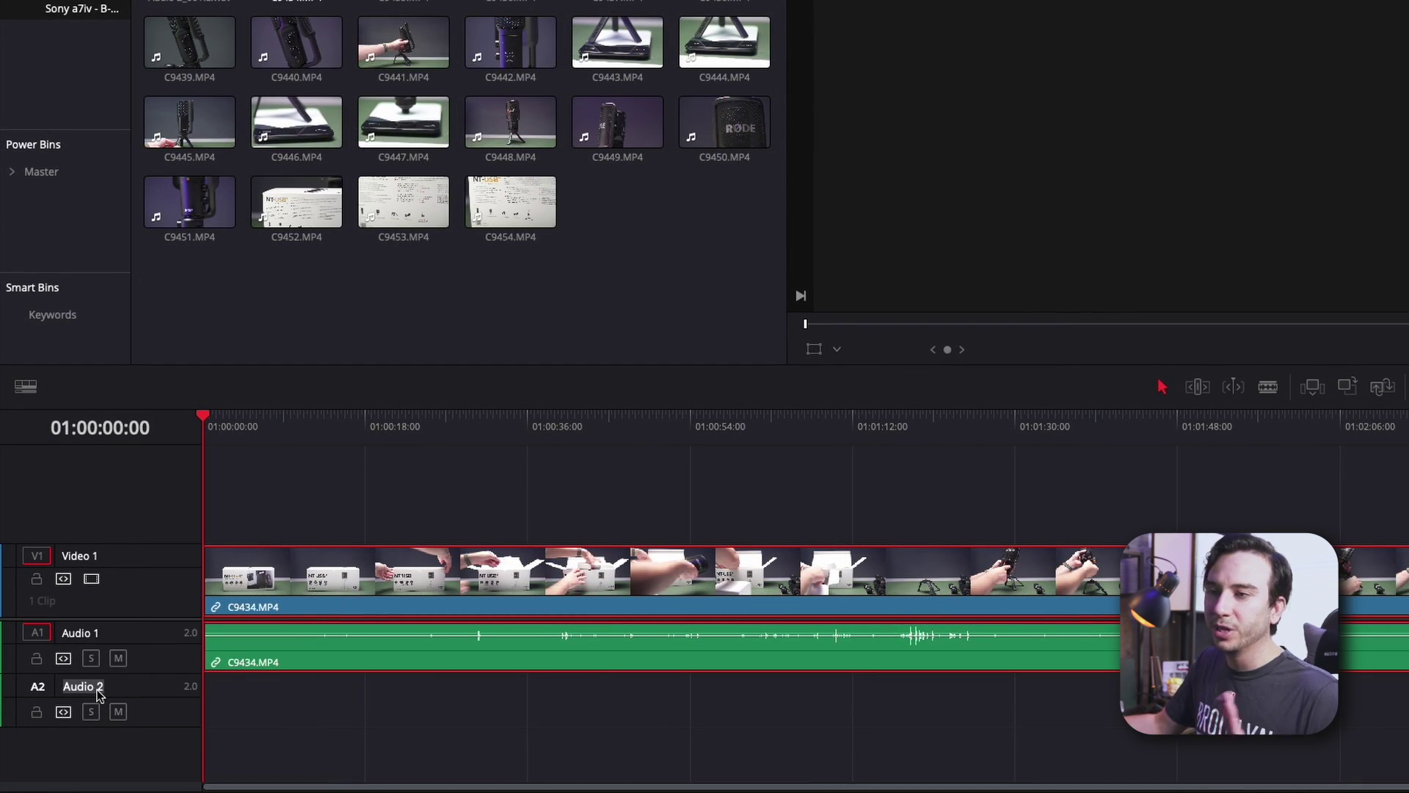
pyautogui.write('VoiceOver')
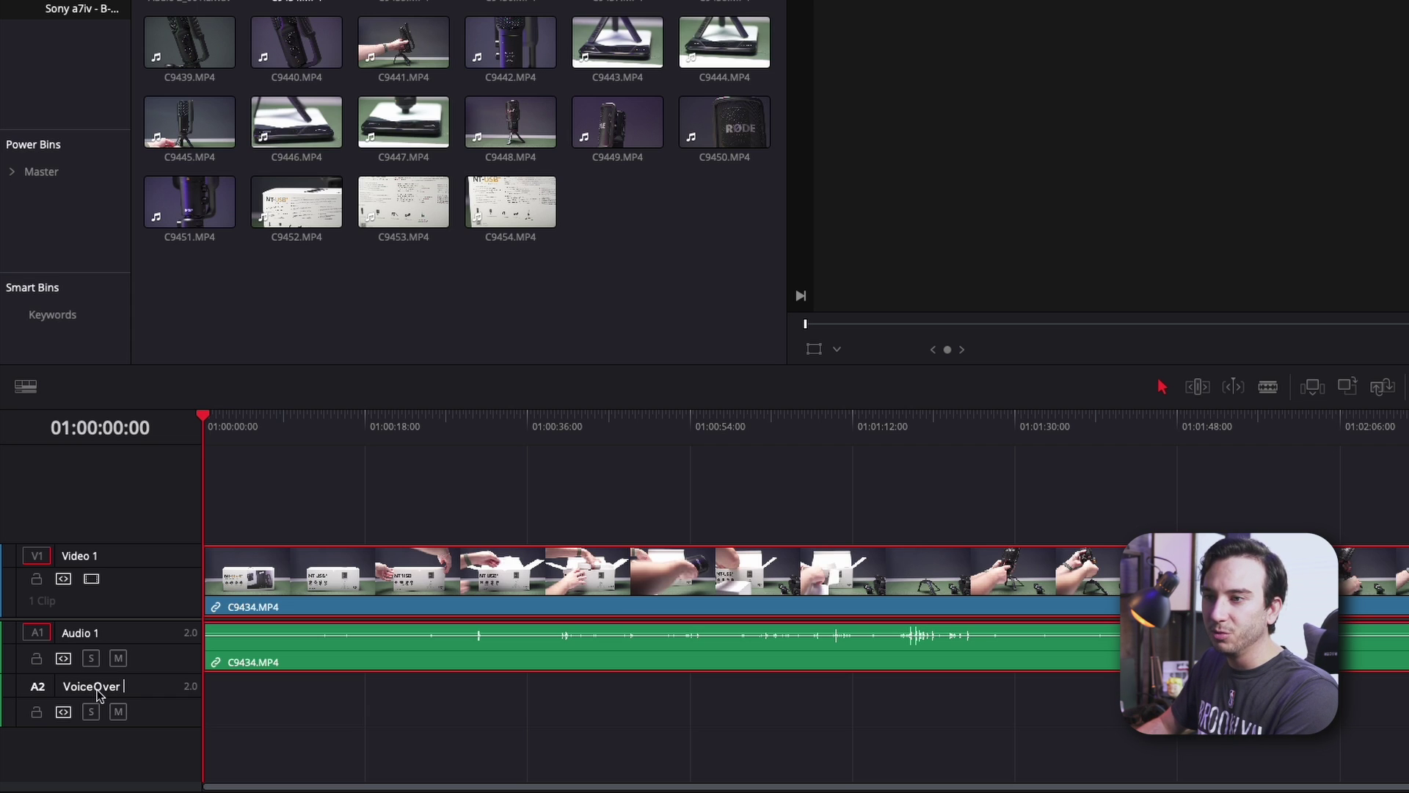
pyautogui.write(' Test')
pyautogui.click(321, 753)
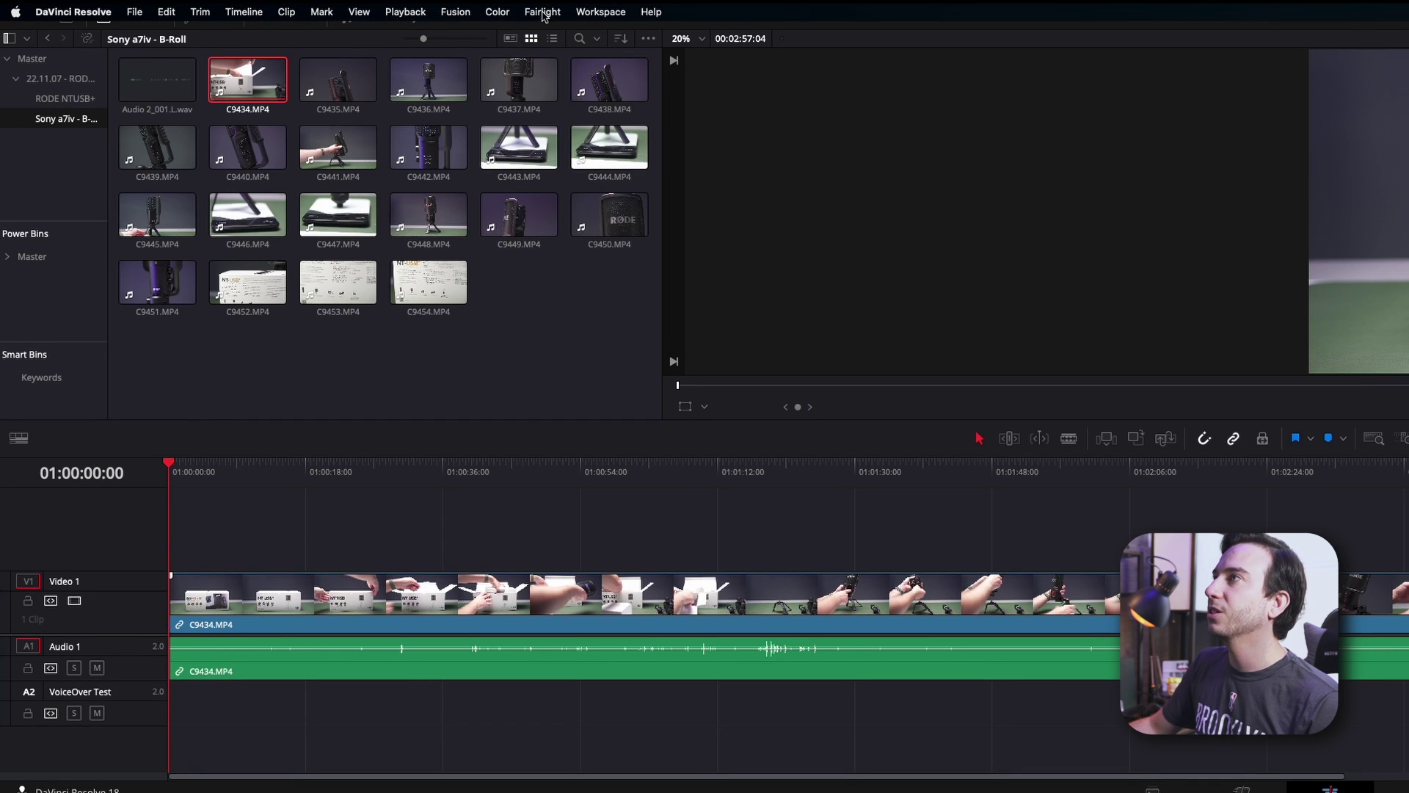
# Open the Fairlight Patch Input/Output window and move it fully into view.
pyautogui.click(542, 11)
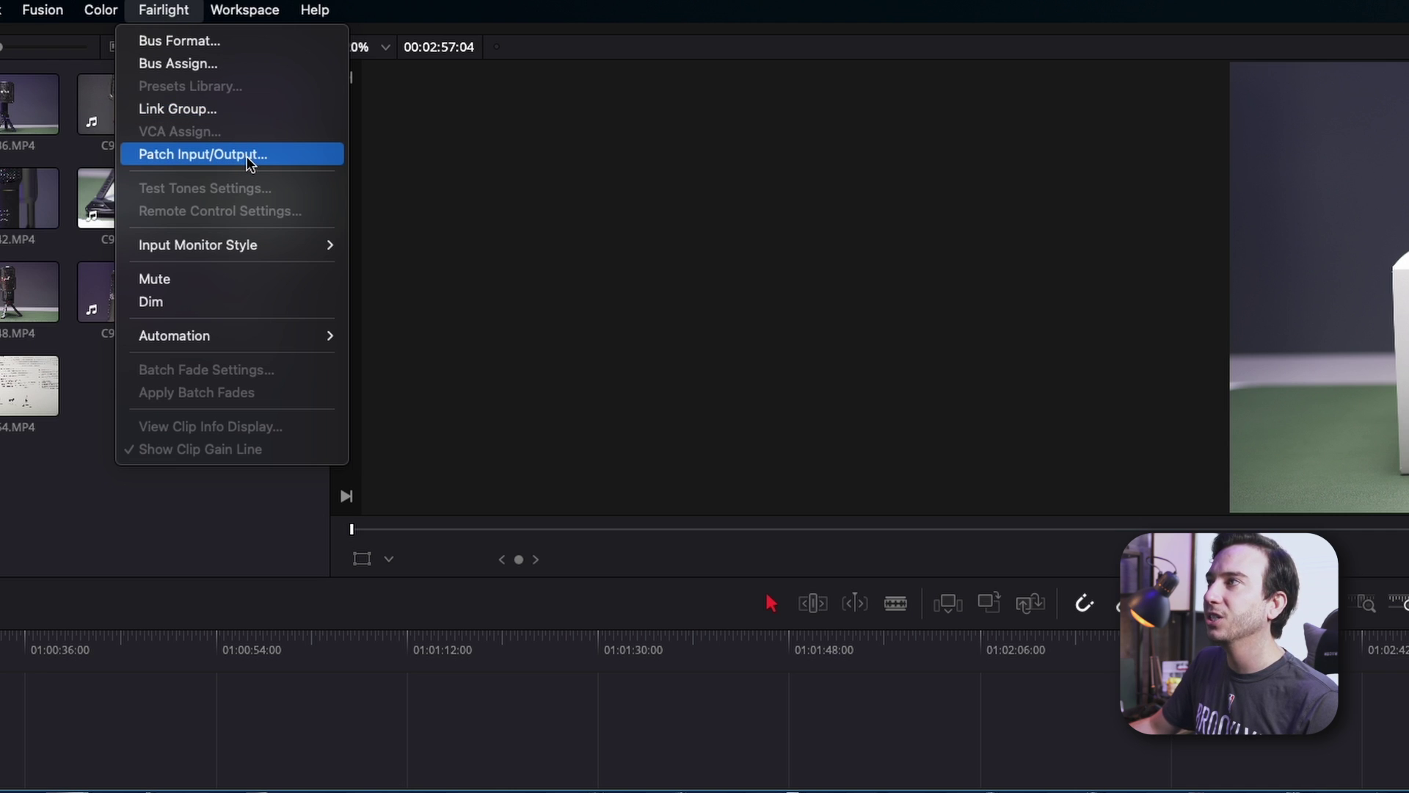
pyautogui.click(248, 155)
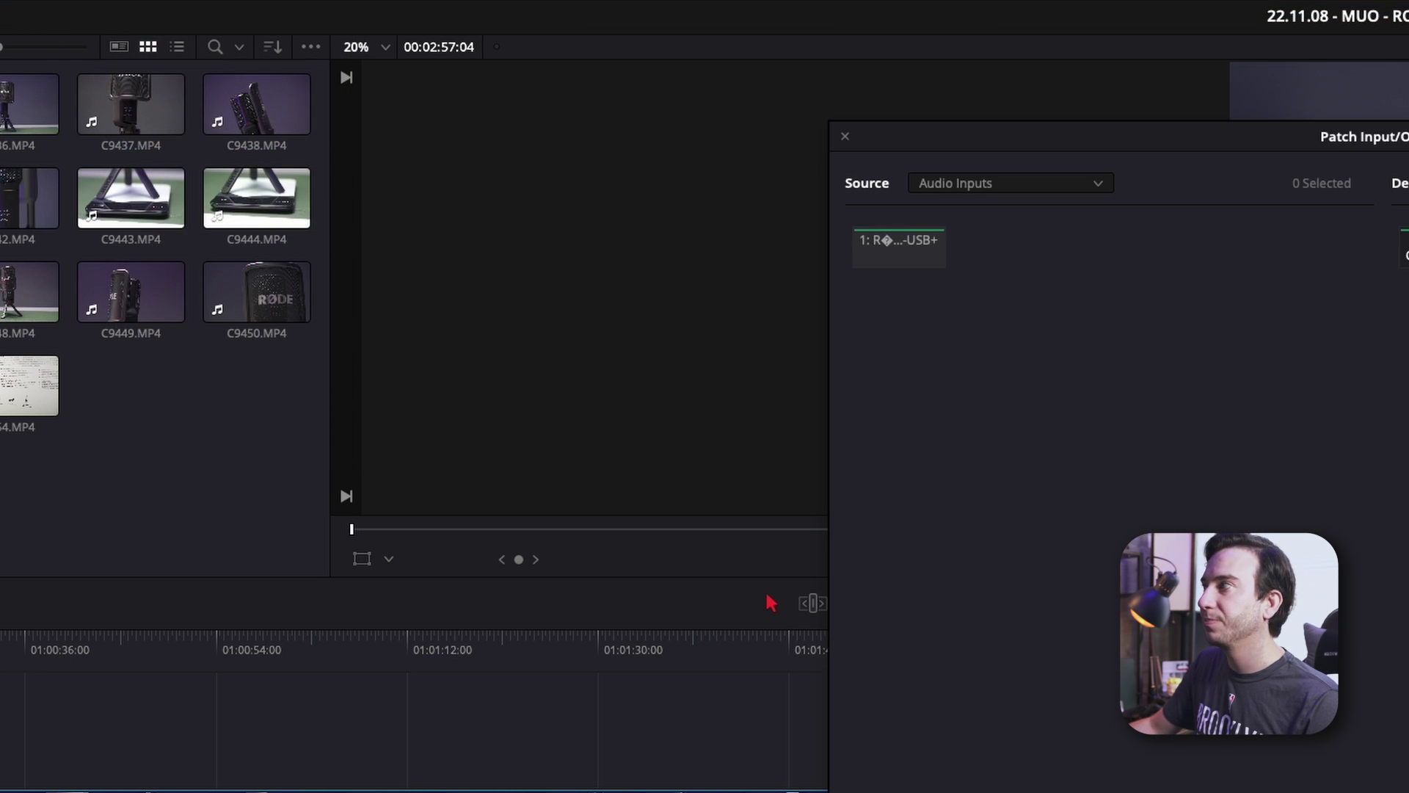
pyautogui.moveTo(1258, 144); pyautogui.dragTo(822, 154)
# Keep Audio Inputs as the source type and select the 1: RØDE NT-USB+ source.
pyautogui.click(899, 247)
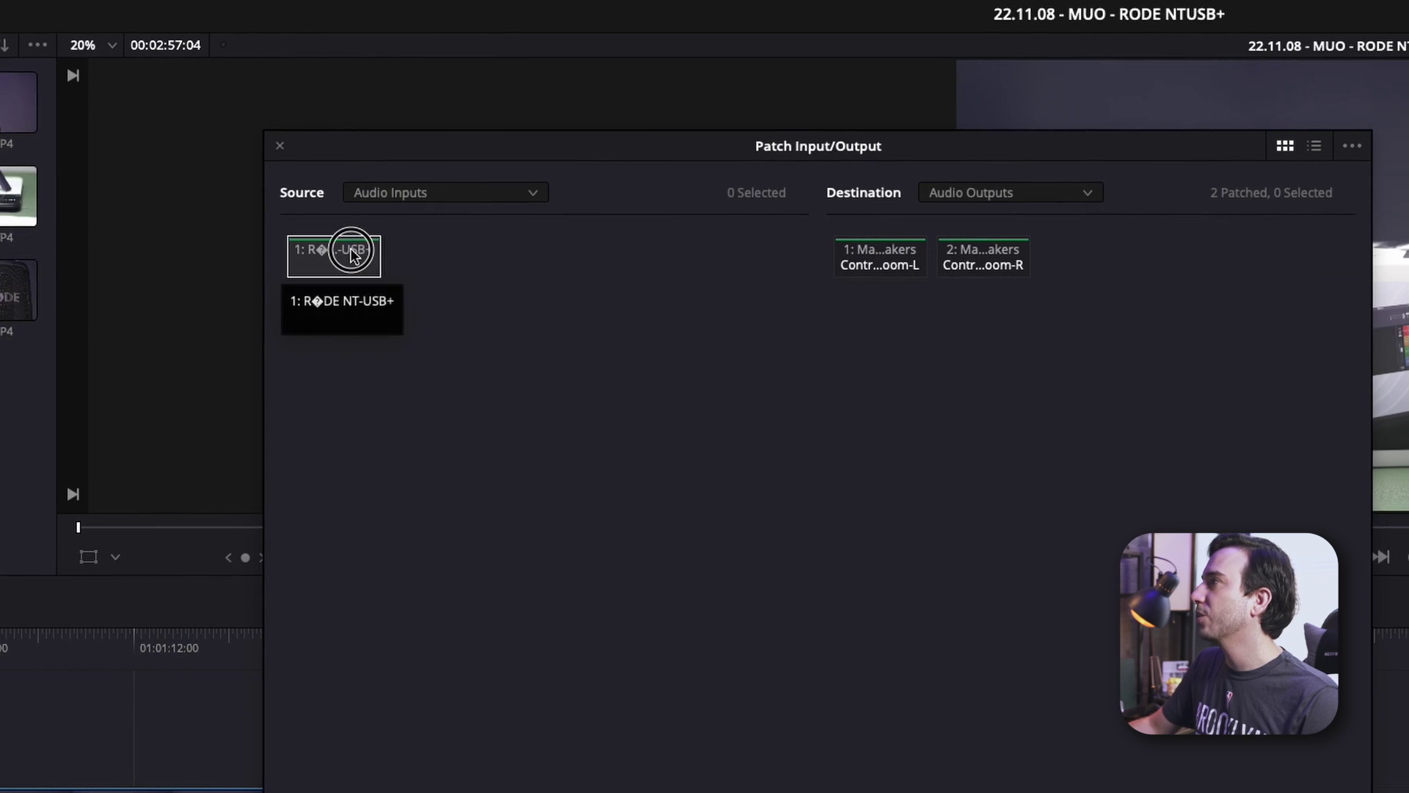
pyautogui.click(344, 248)
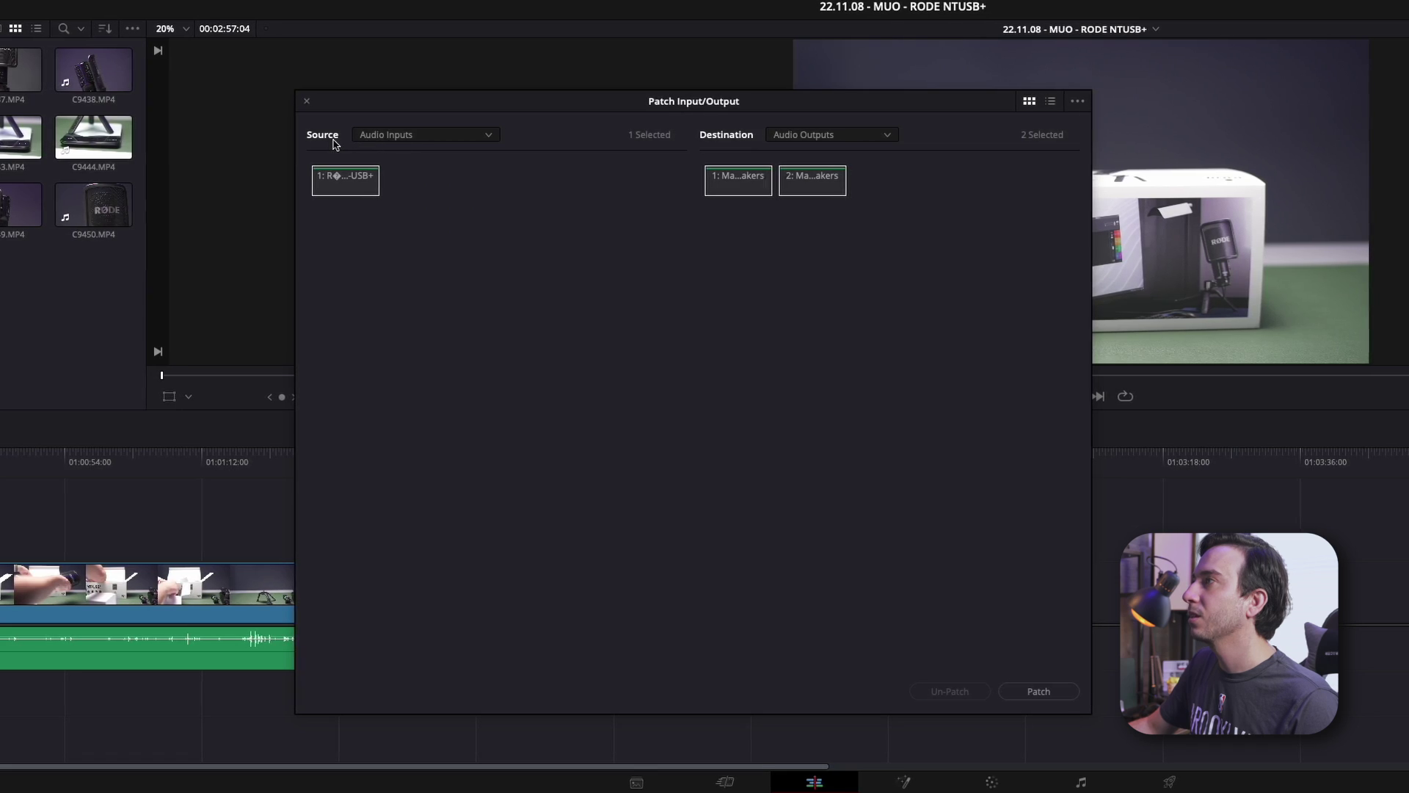
pyautogui.click(406, 195)
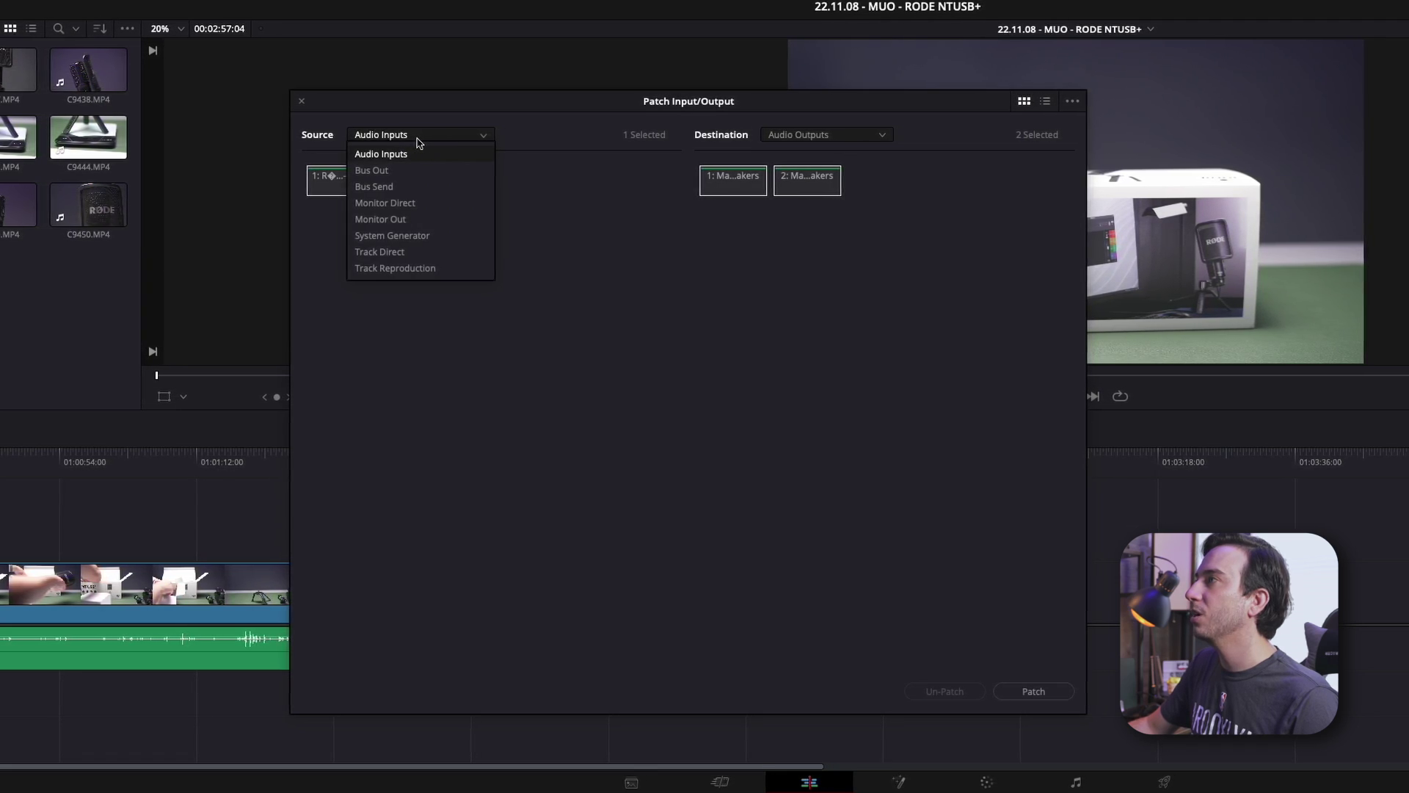
pyautogui.click(395, 154)
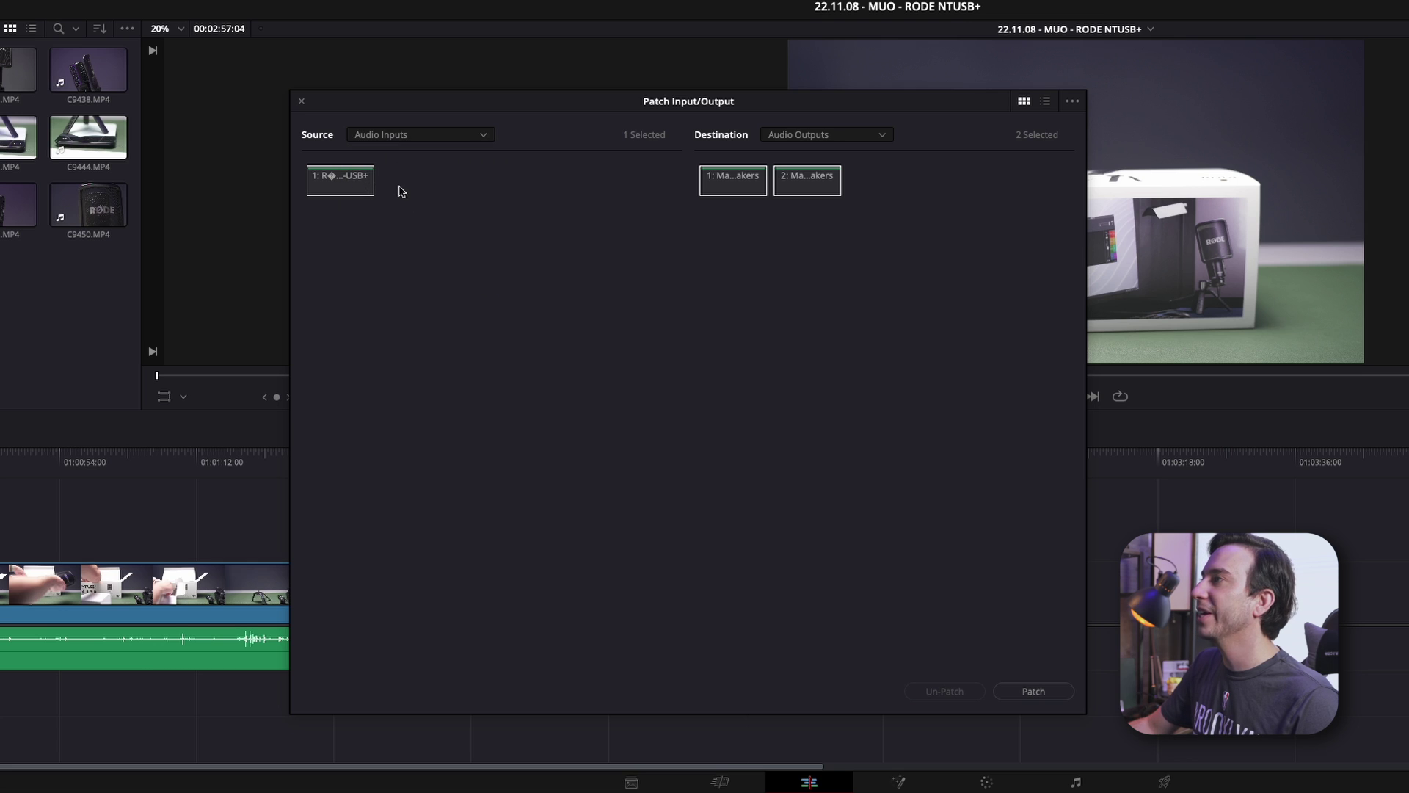
pyautogui.click(358, 188)
pyautogui.click(357, 189)
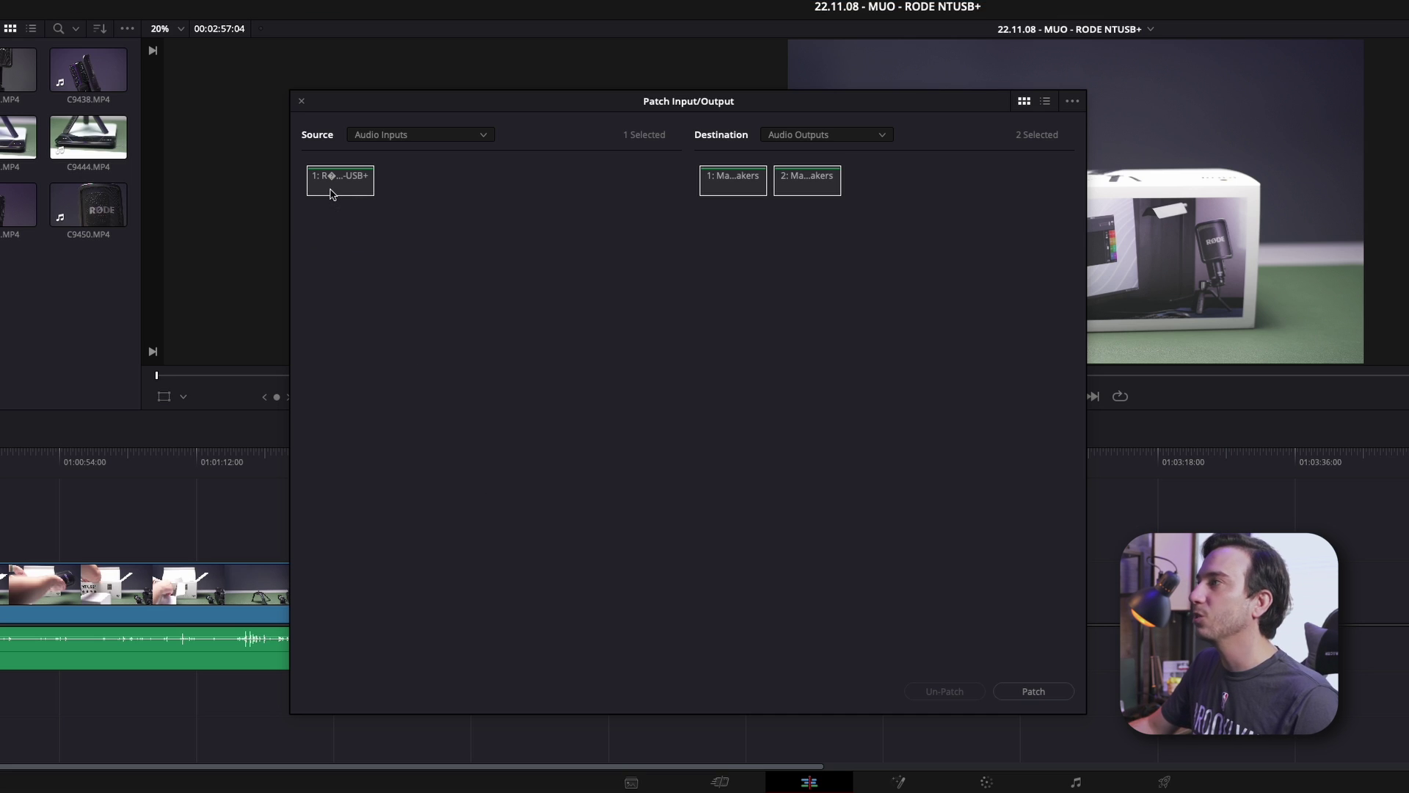
# Patch the RØDE NT-USB+ input to the VoiceOver Test-L and VoiceOver Test-R track inputs.
pyautogui.click(818, 140)
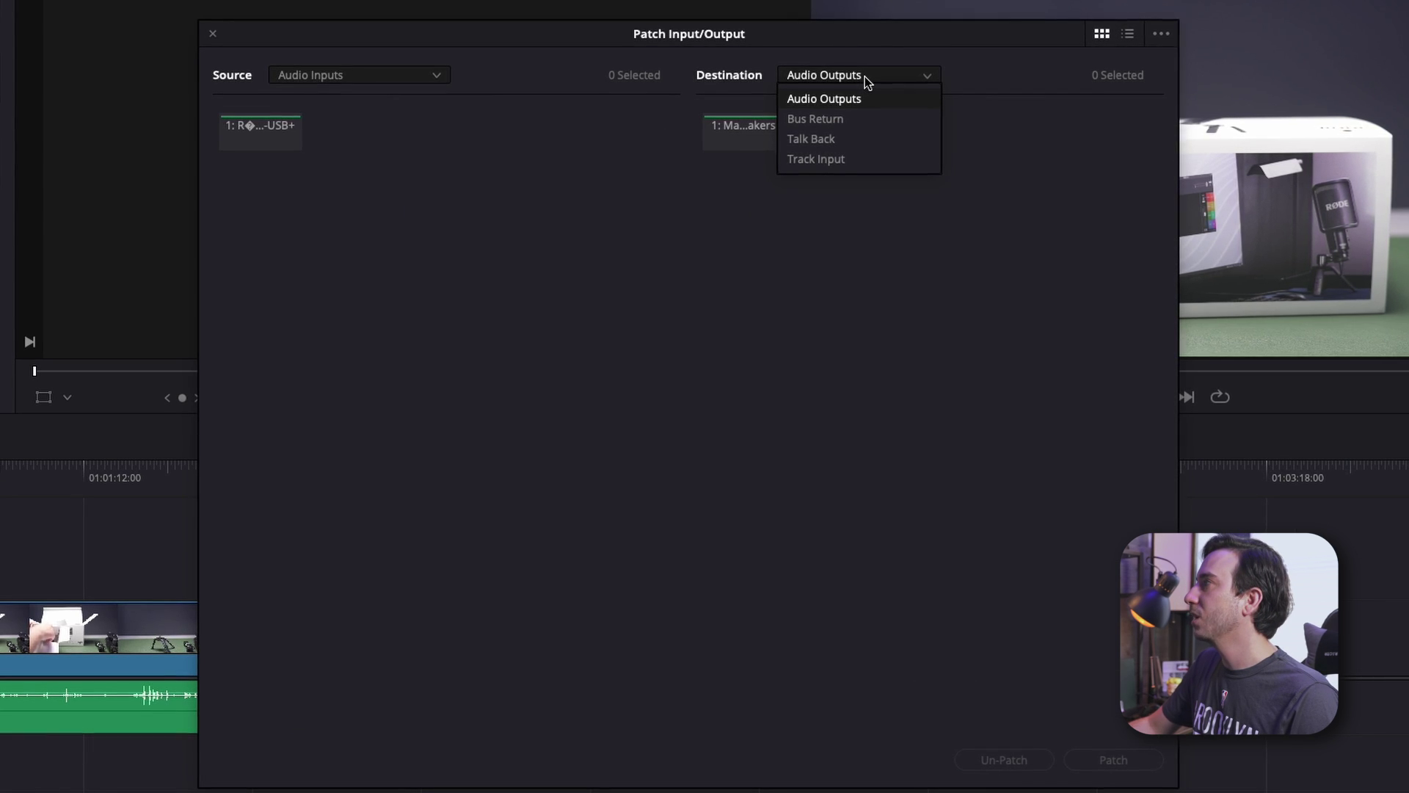
pyautogui.click(861, 160)
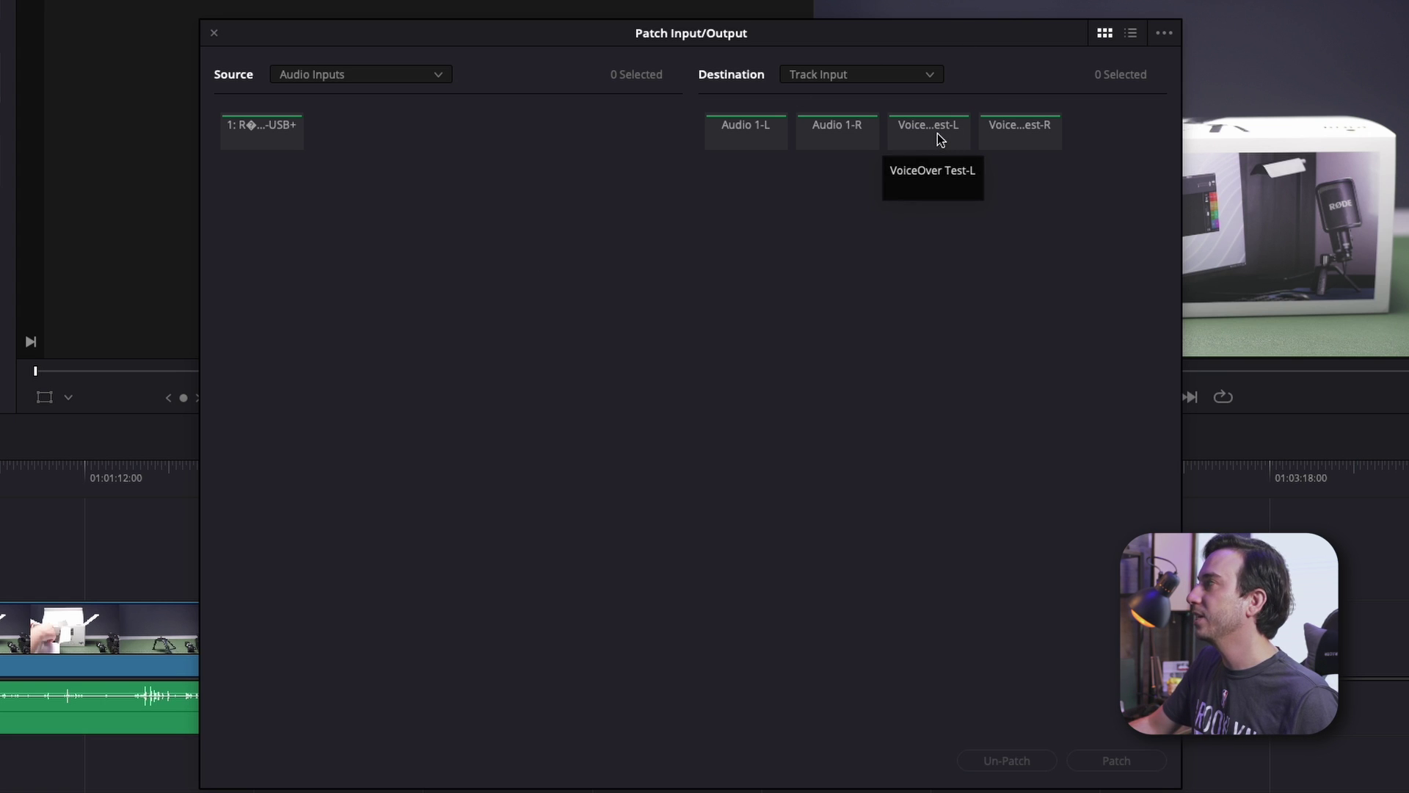
pyautogui.click(253, 140)
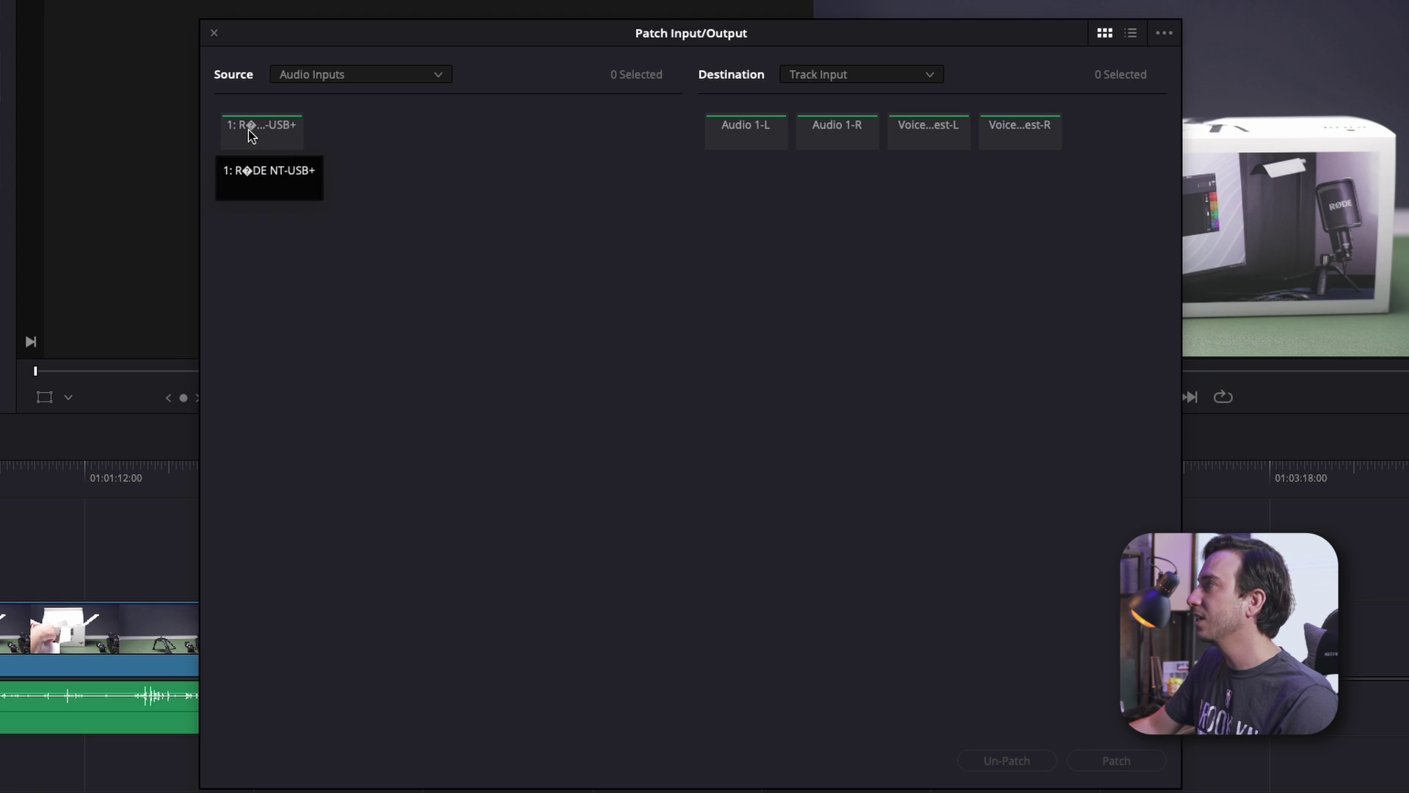
pyautogui.click(938, 143)
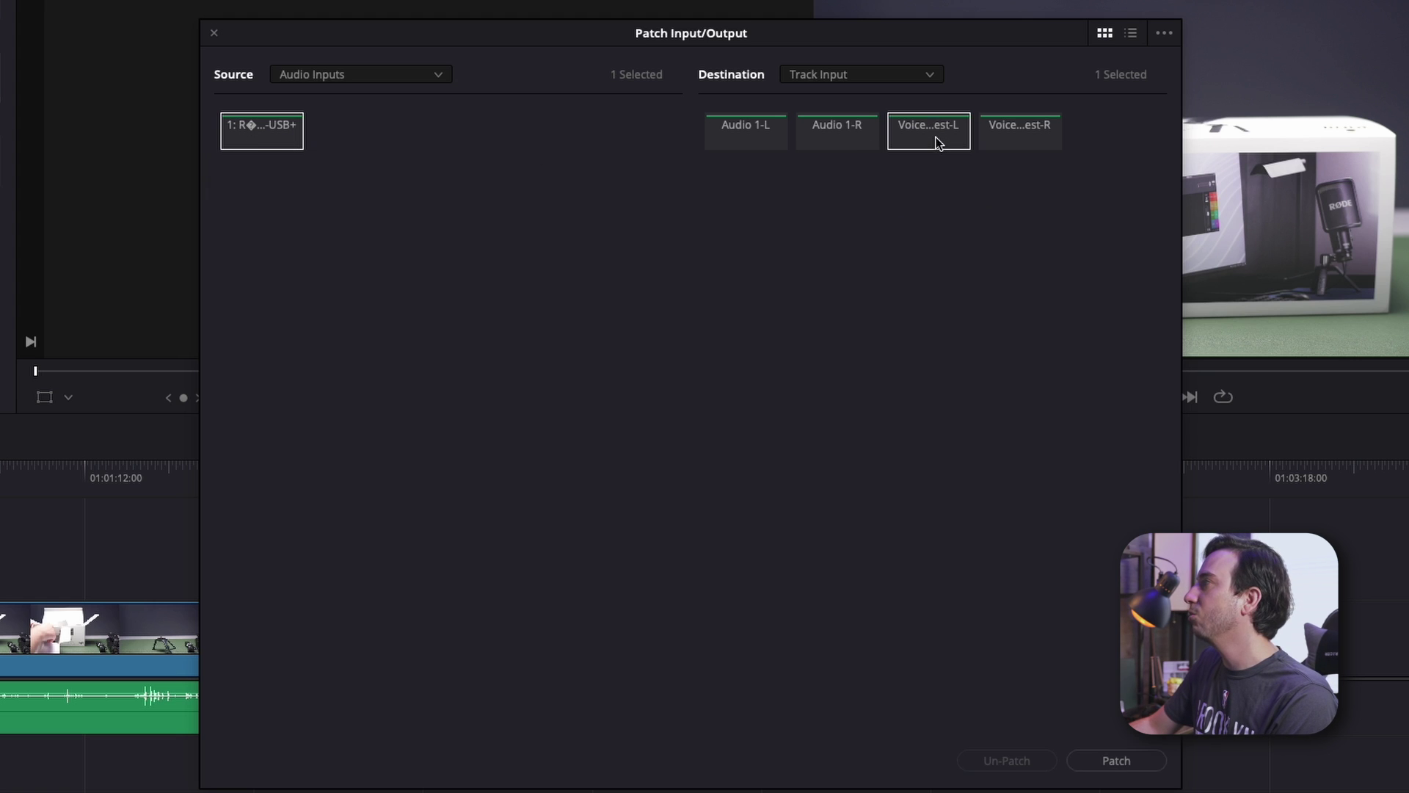
pyautogui.click(1023, 149)
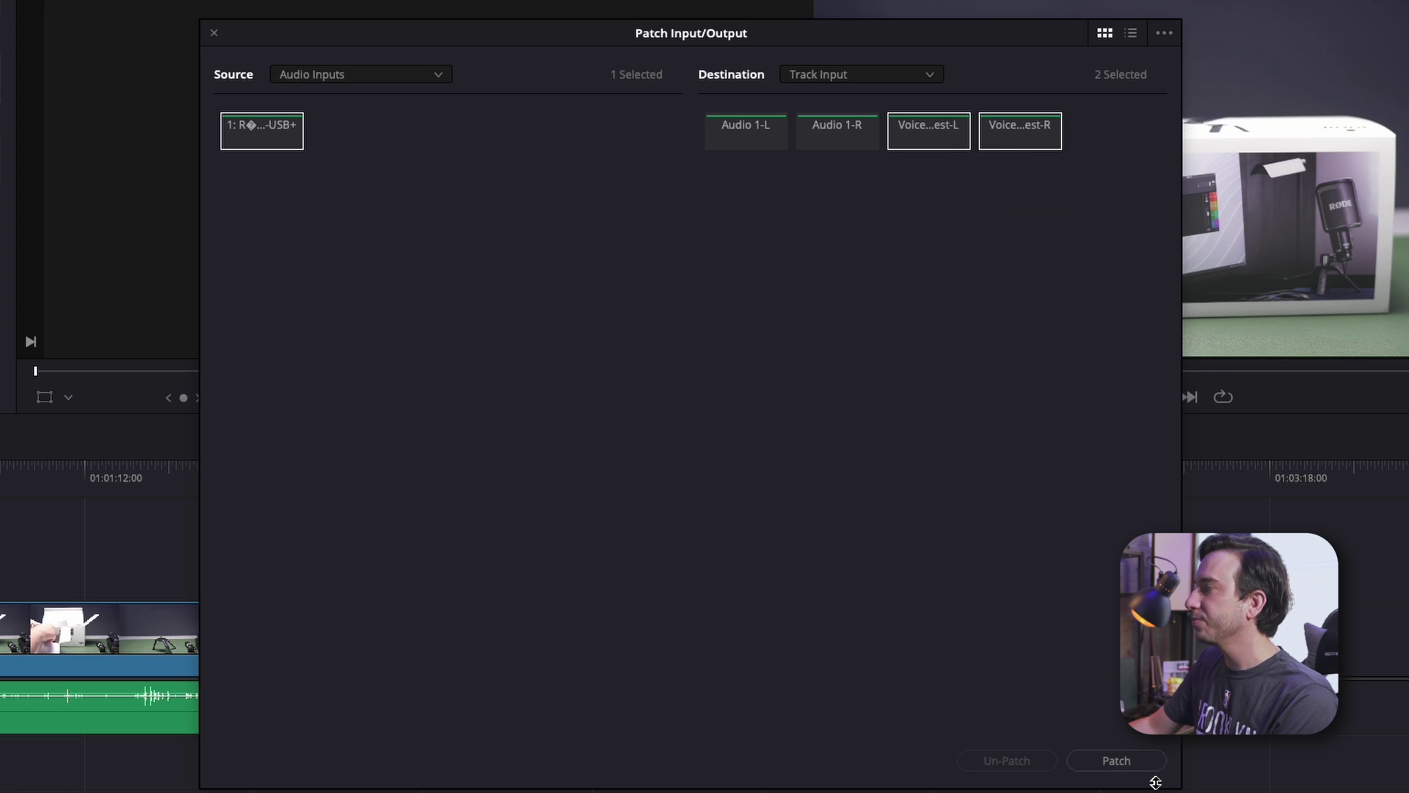
pyautogui.click(1130, 763)
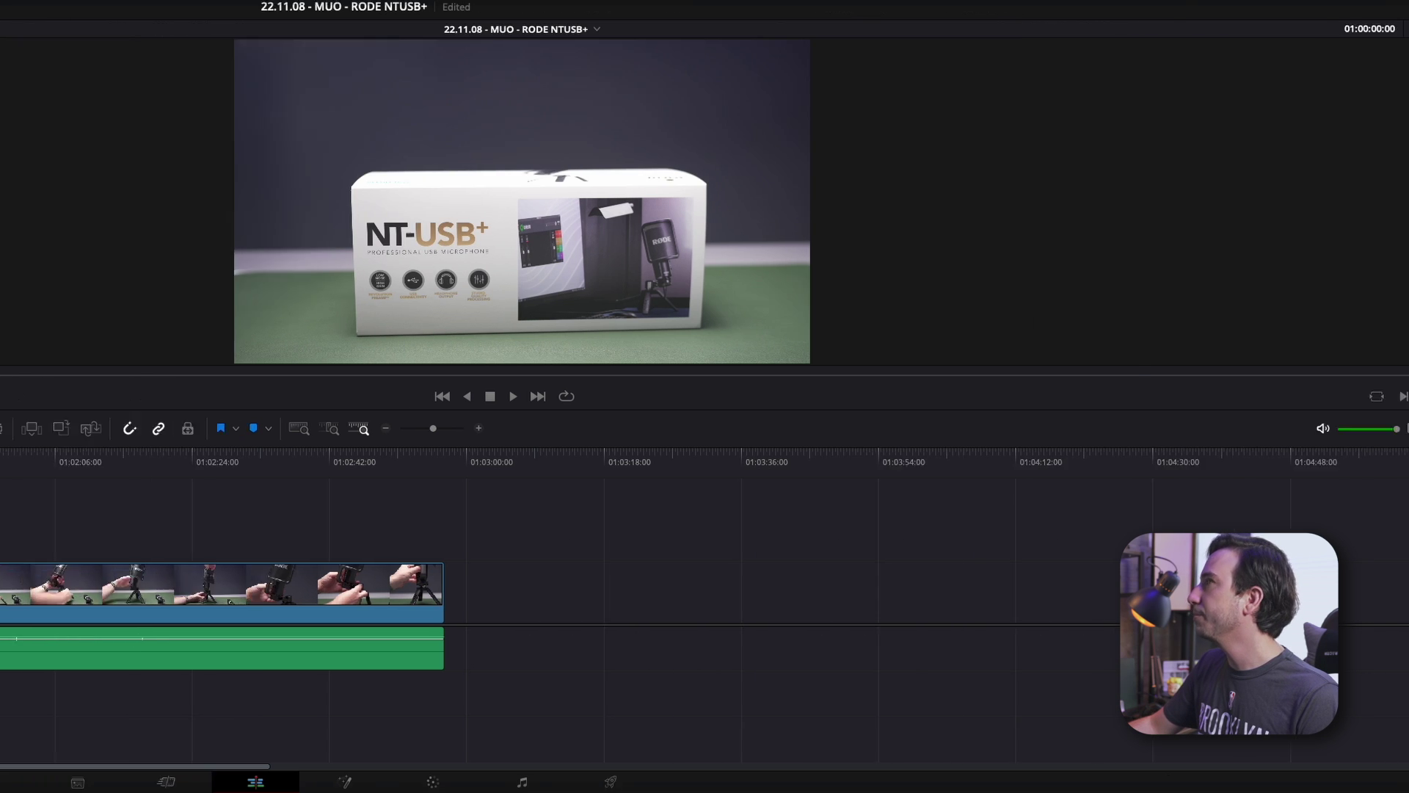
pyautogui.click(1336, 9)
pyautogui.click(1383, 783)
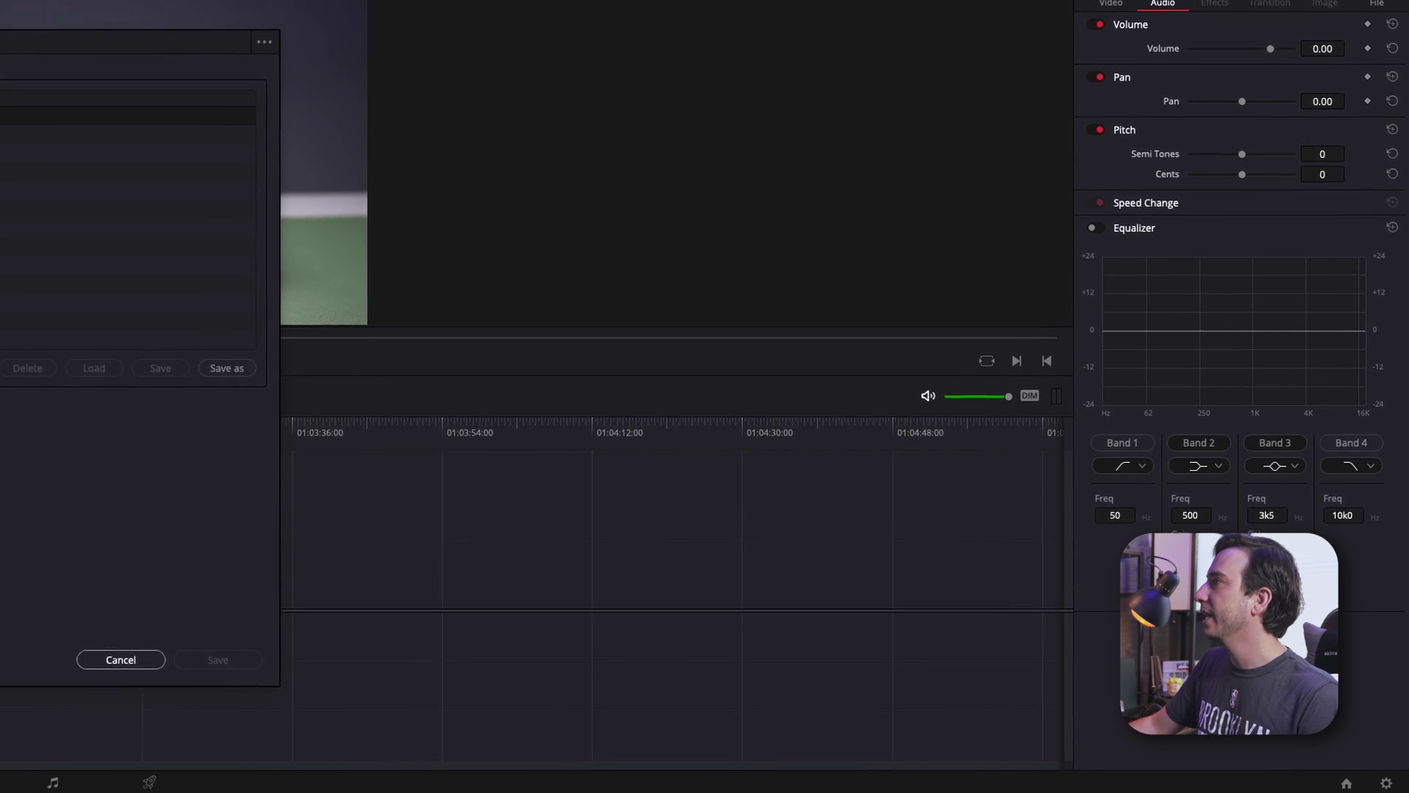
pyautogui.click(69, 147)
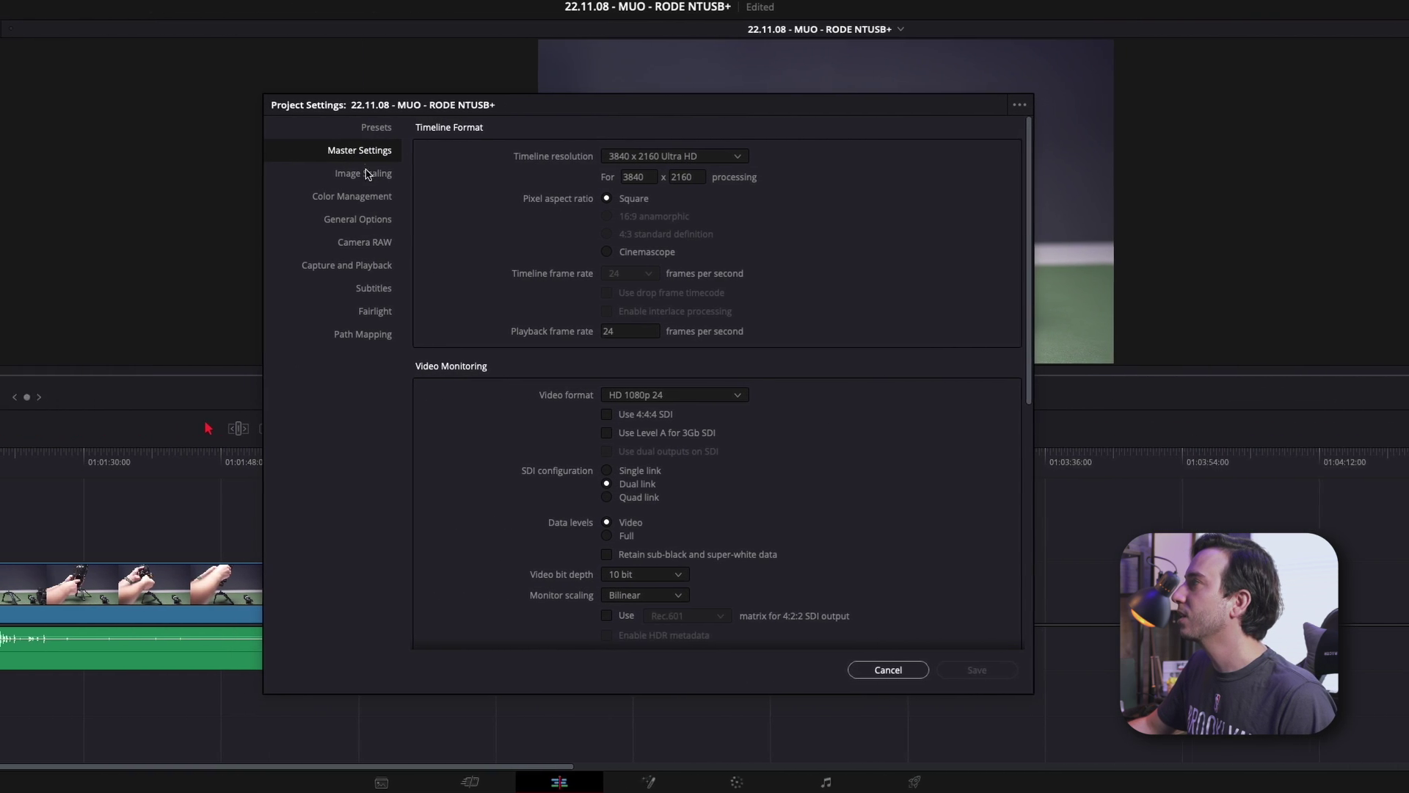
pyautogui.click(380, 132)
pyautogui.click(377, 154)
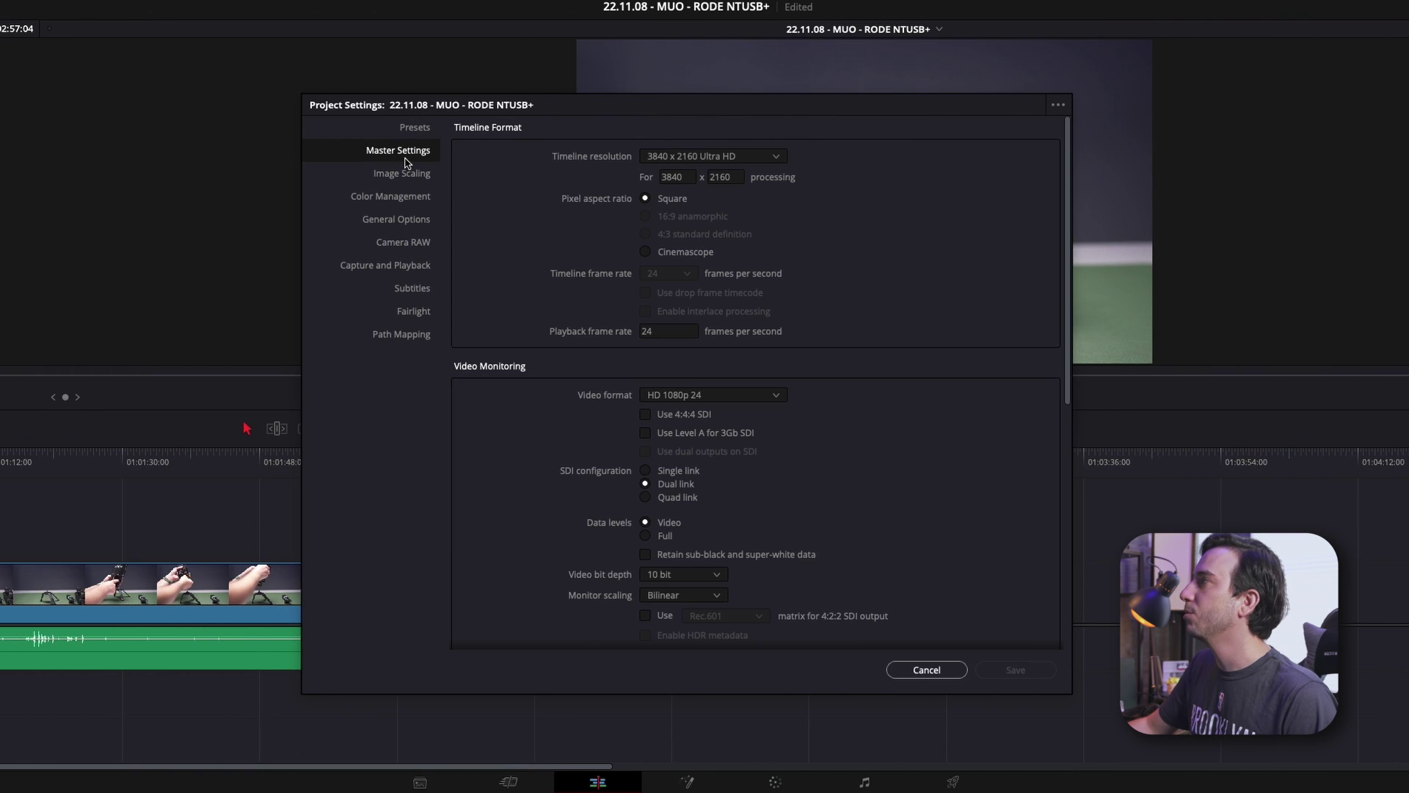
pyautogui.click(421, 268)
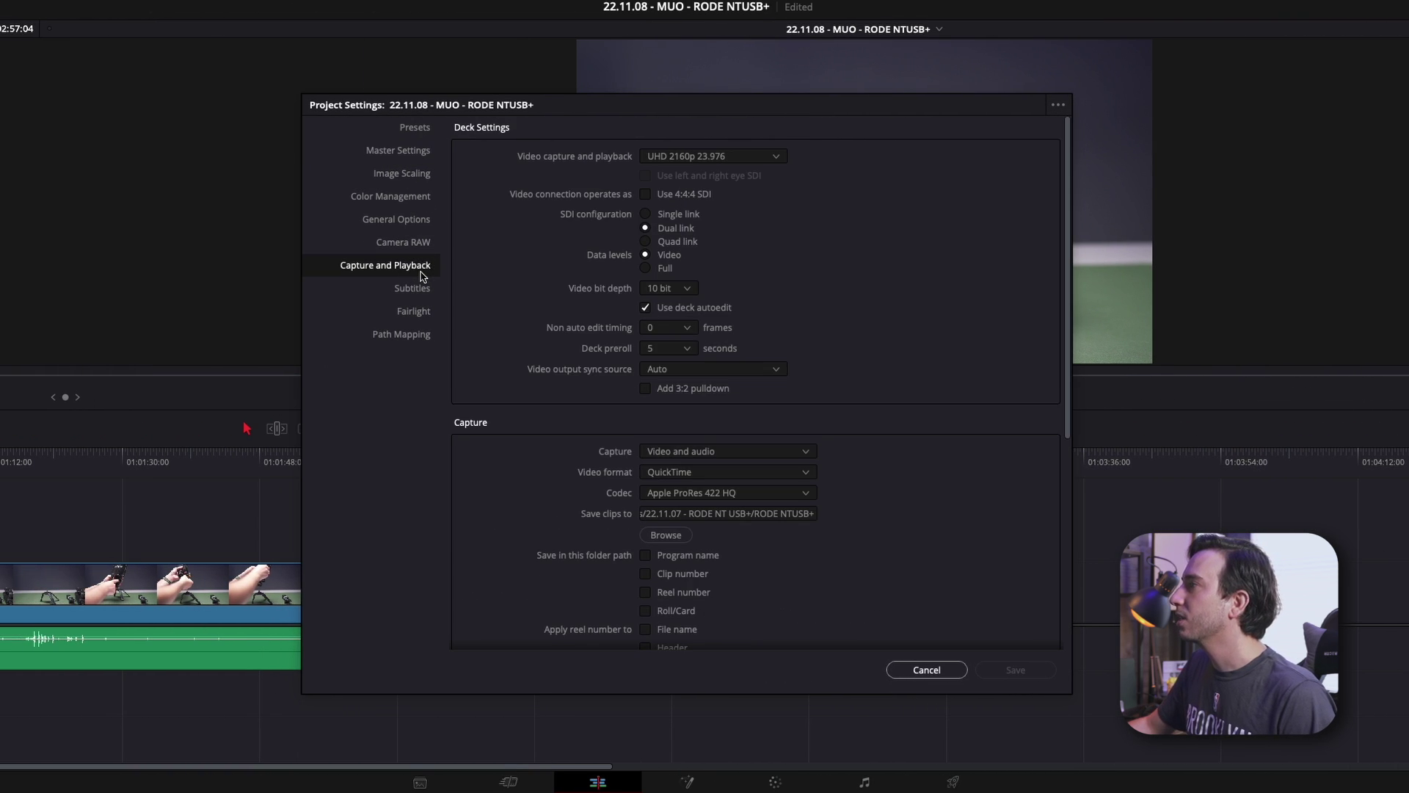
pyautogui.scroll(-3, 524, 311)
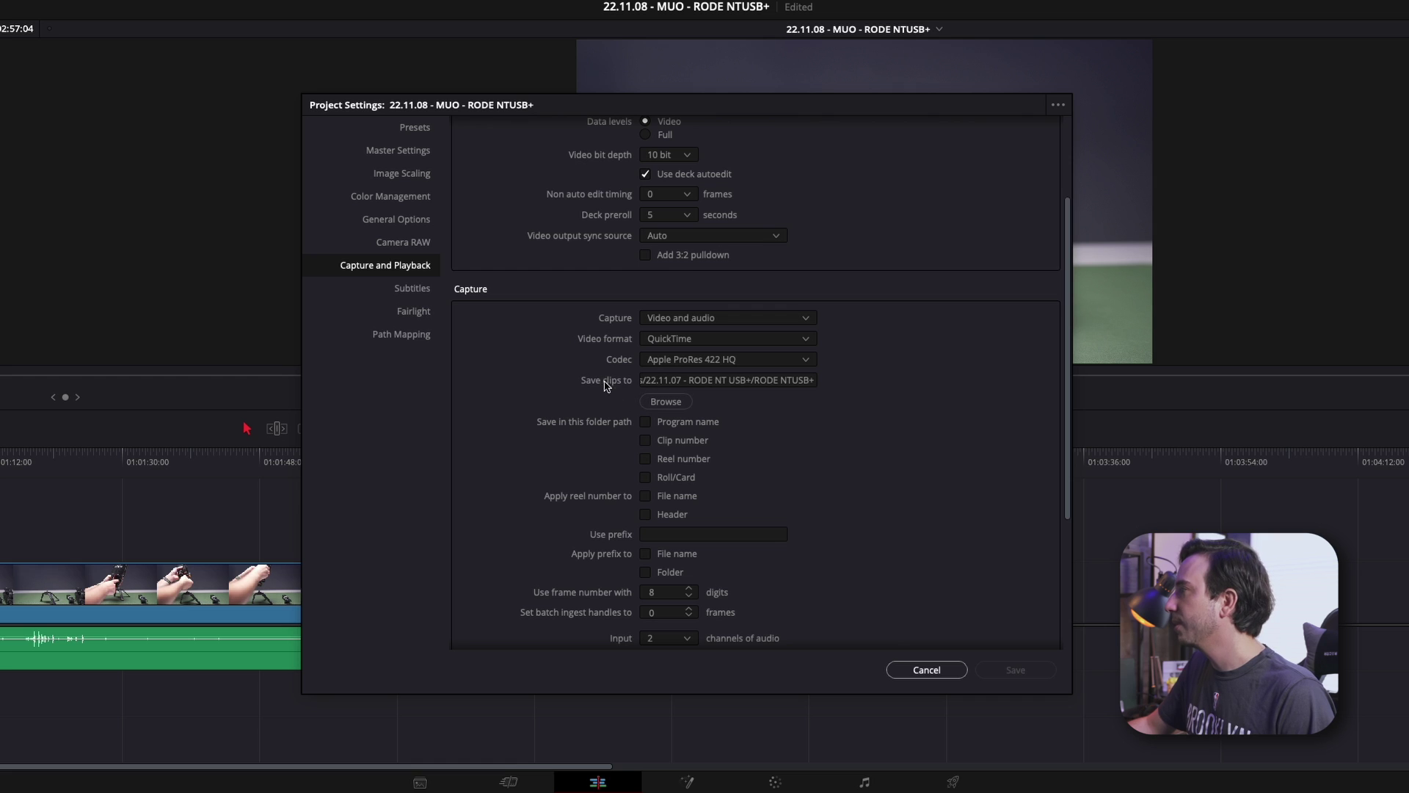
pyautogui.click(661, 406)
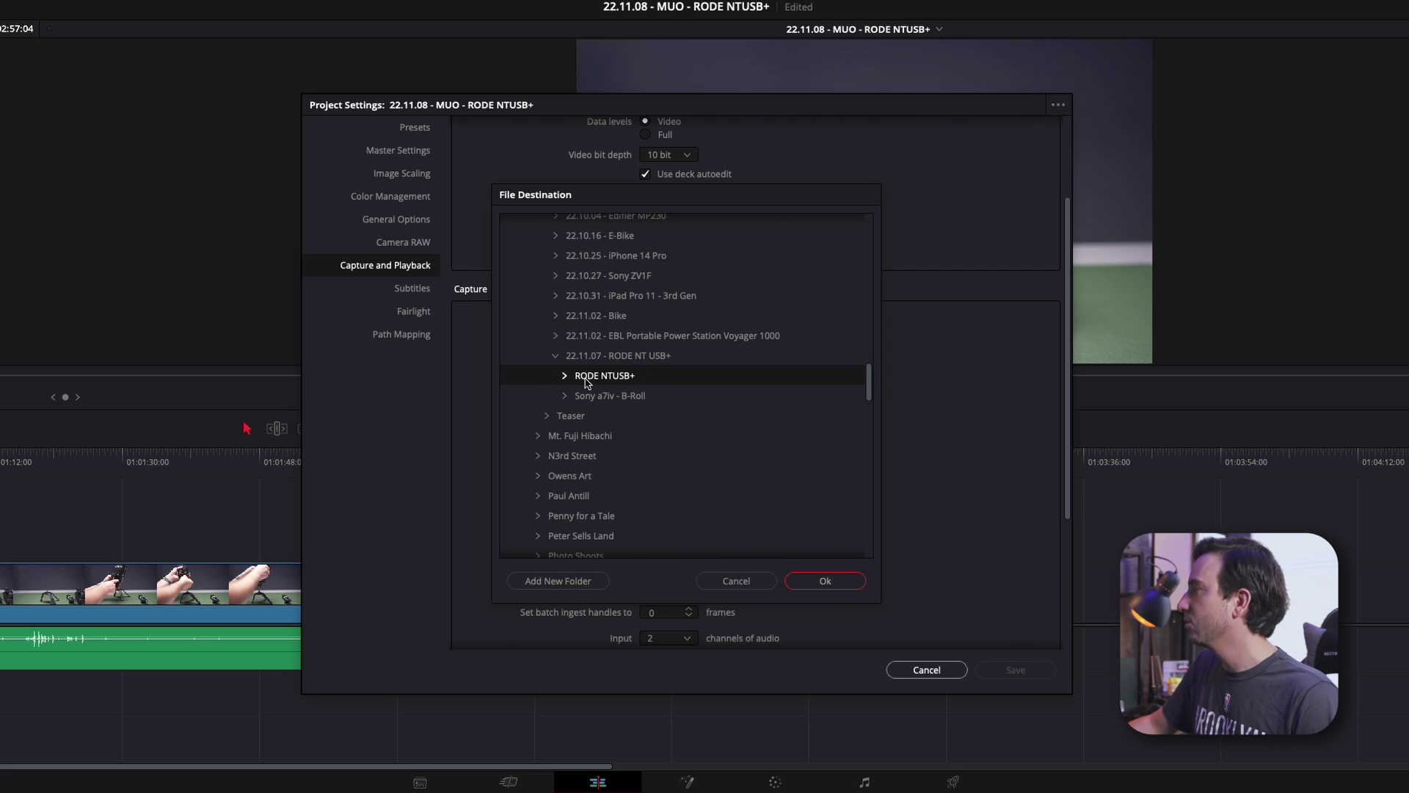
pyautogui.click(825, 581)
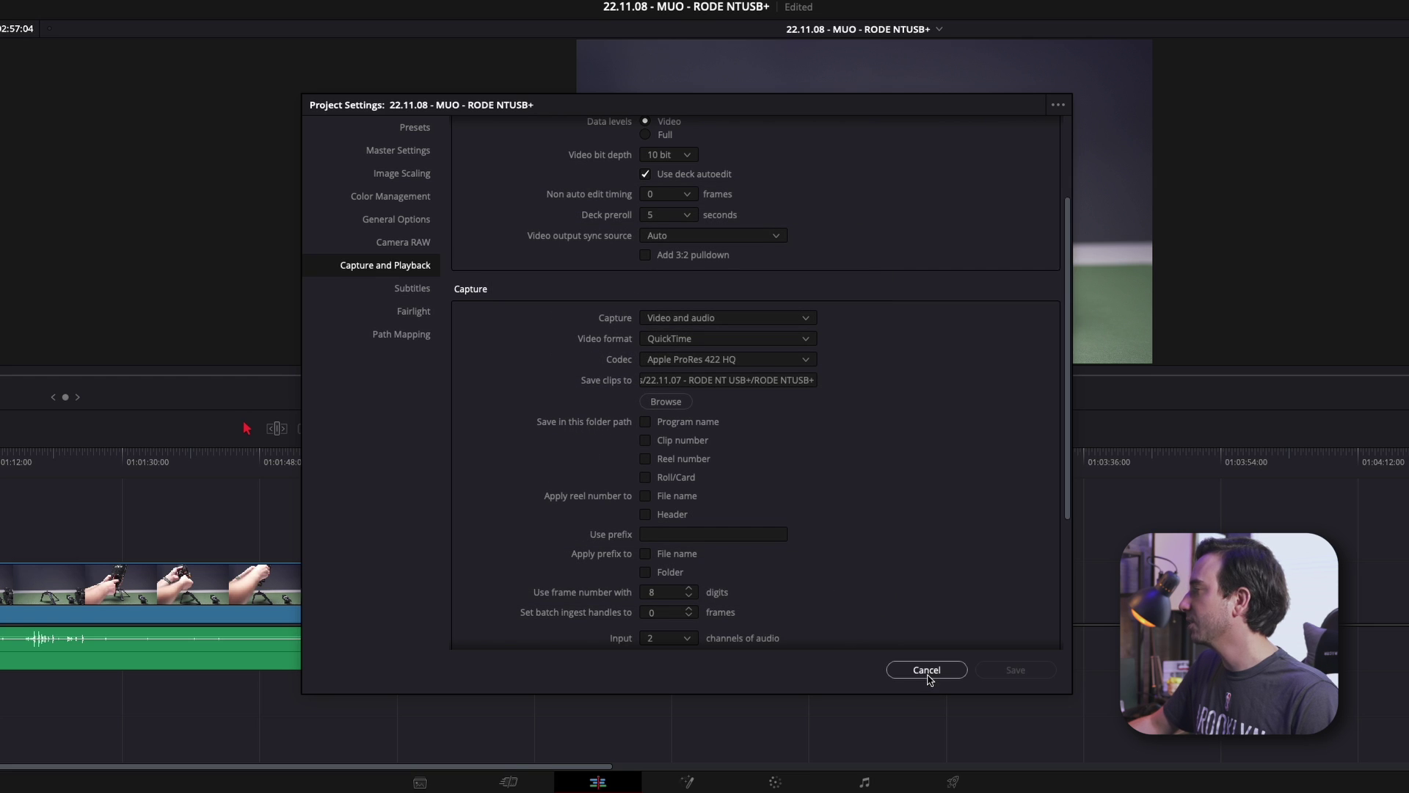
pyautogui.click(964, 671)
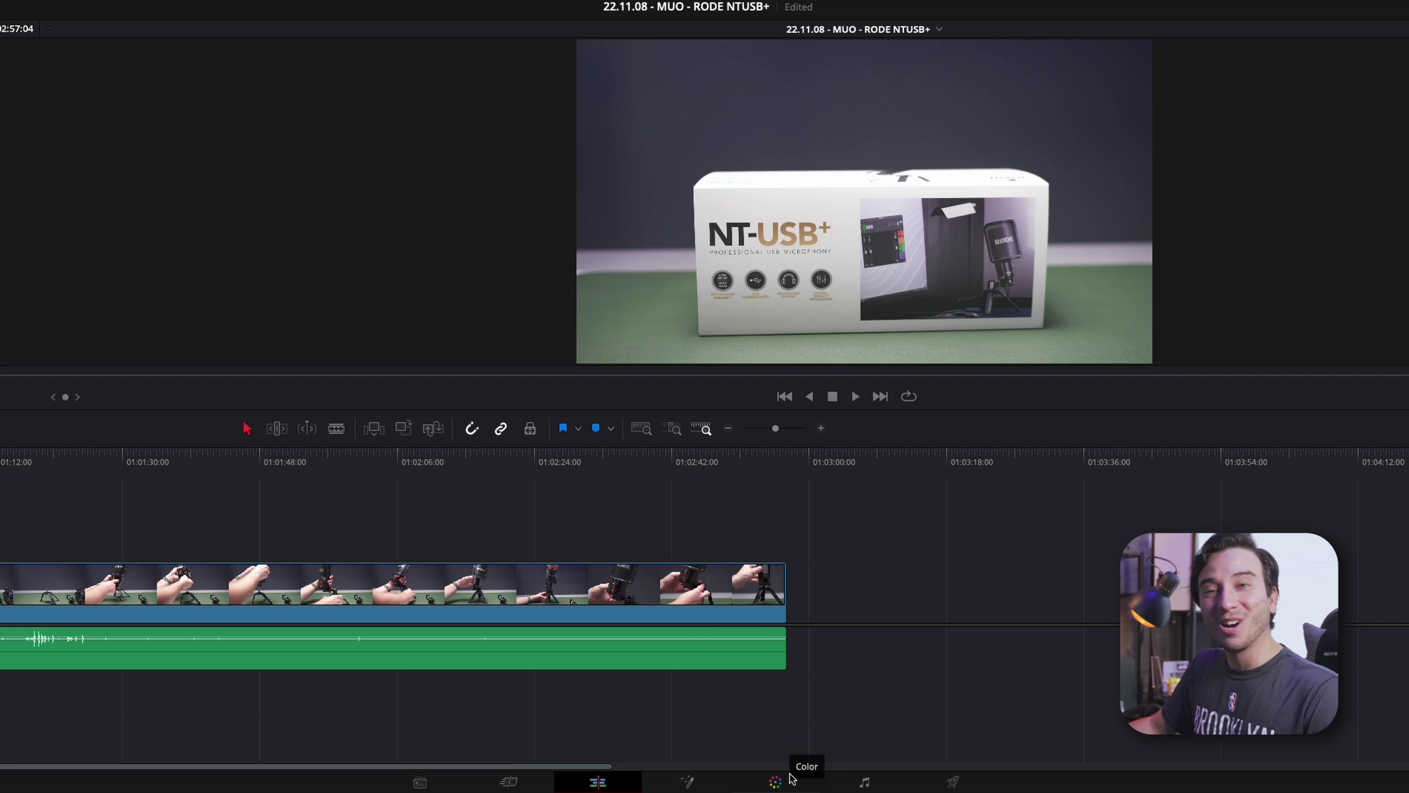
# On the Fairlight page, select the VoiceOver Test track, then record and stop a short test take.
pyautogui.click(866, 784)
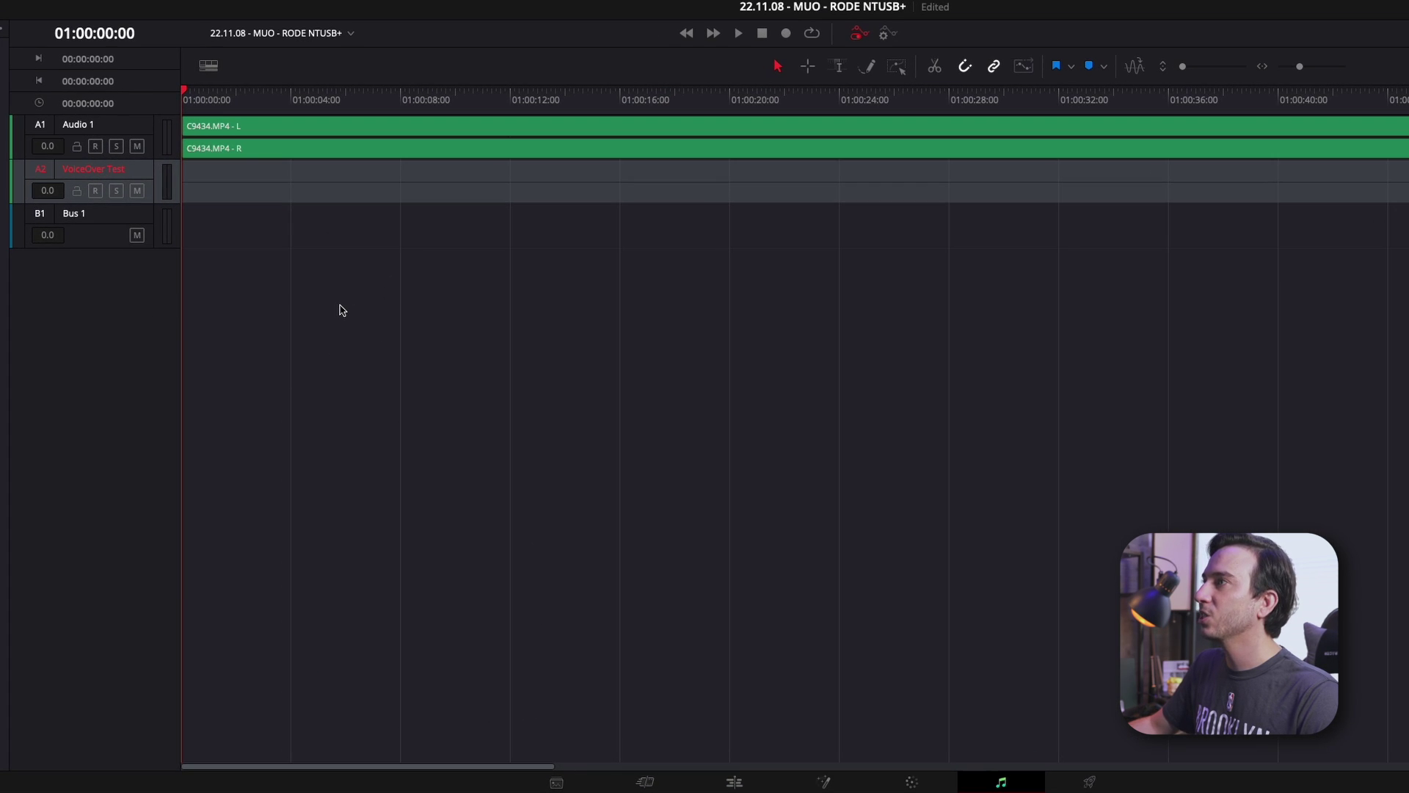
pyautogui.click(147, 183)
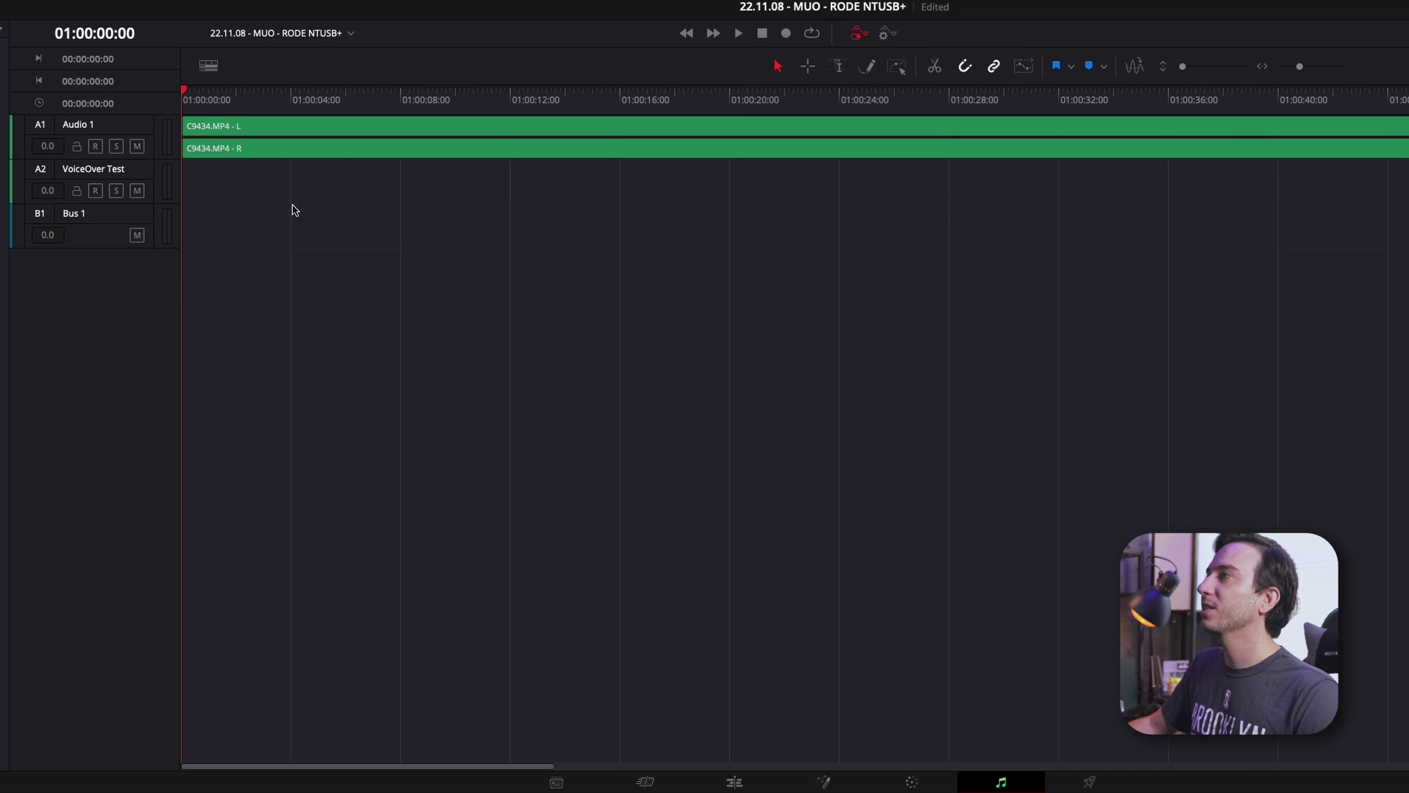
pyautogui.click(107, 174)
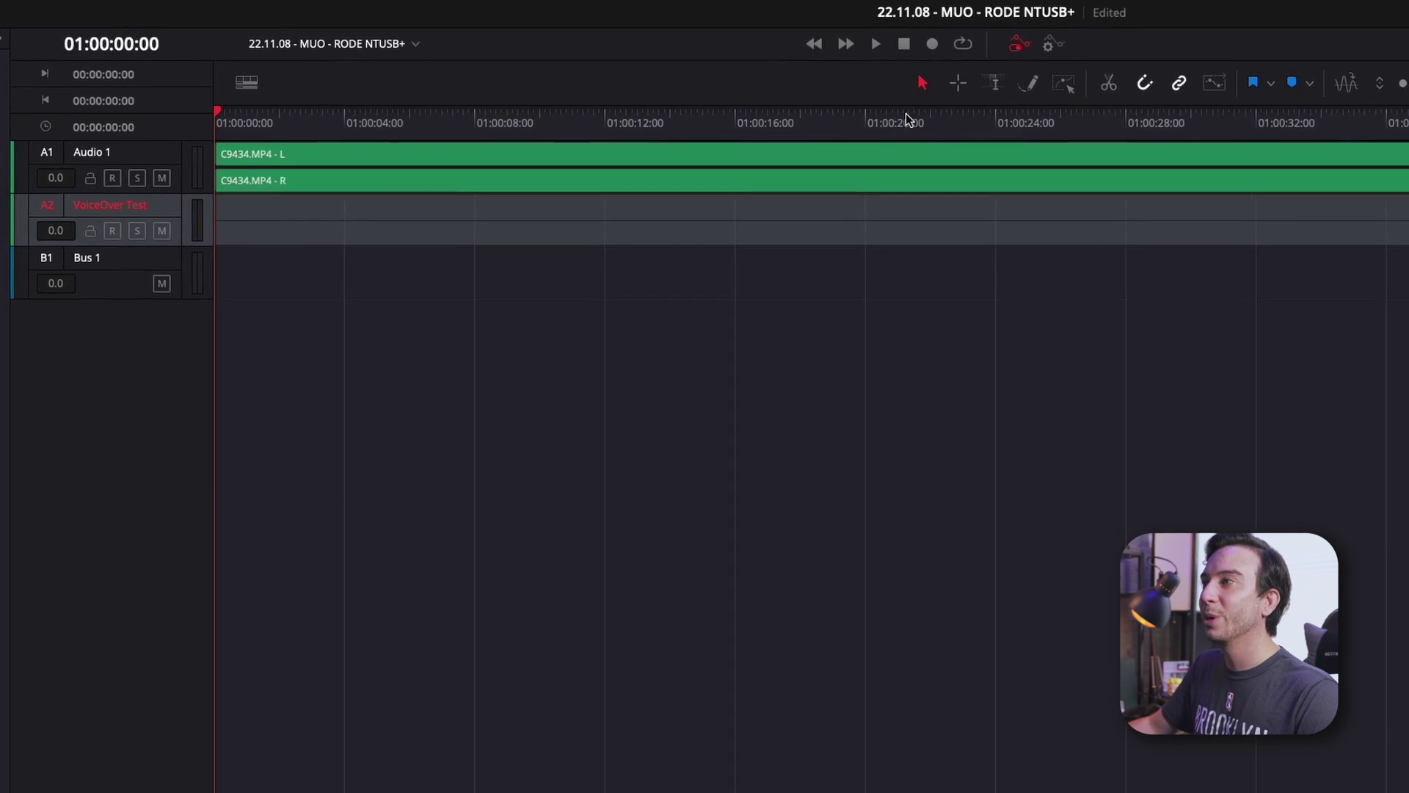
pyautogui.click(934, 43)
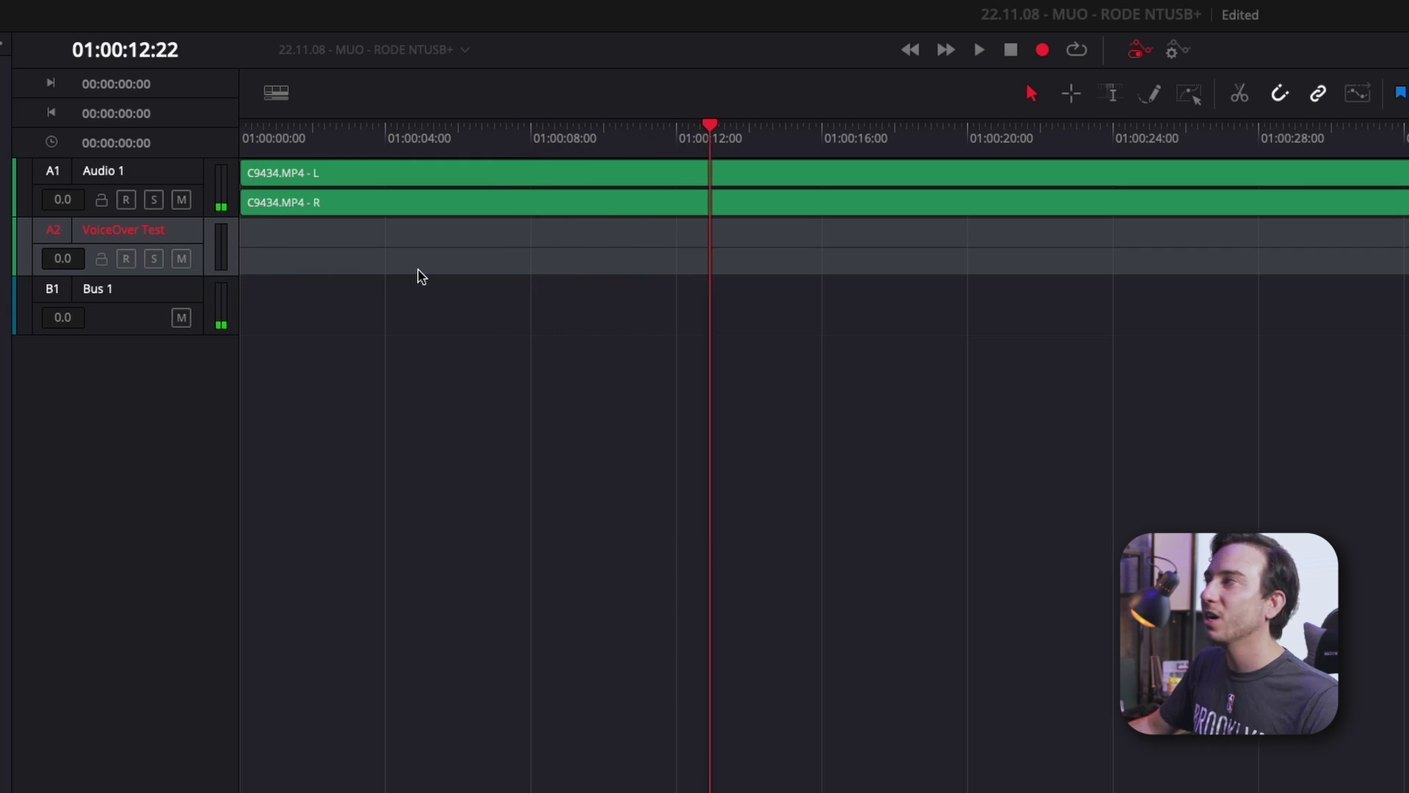
pyautogui.press('space')
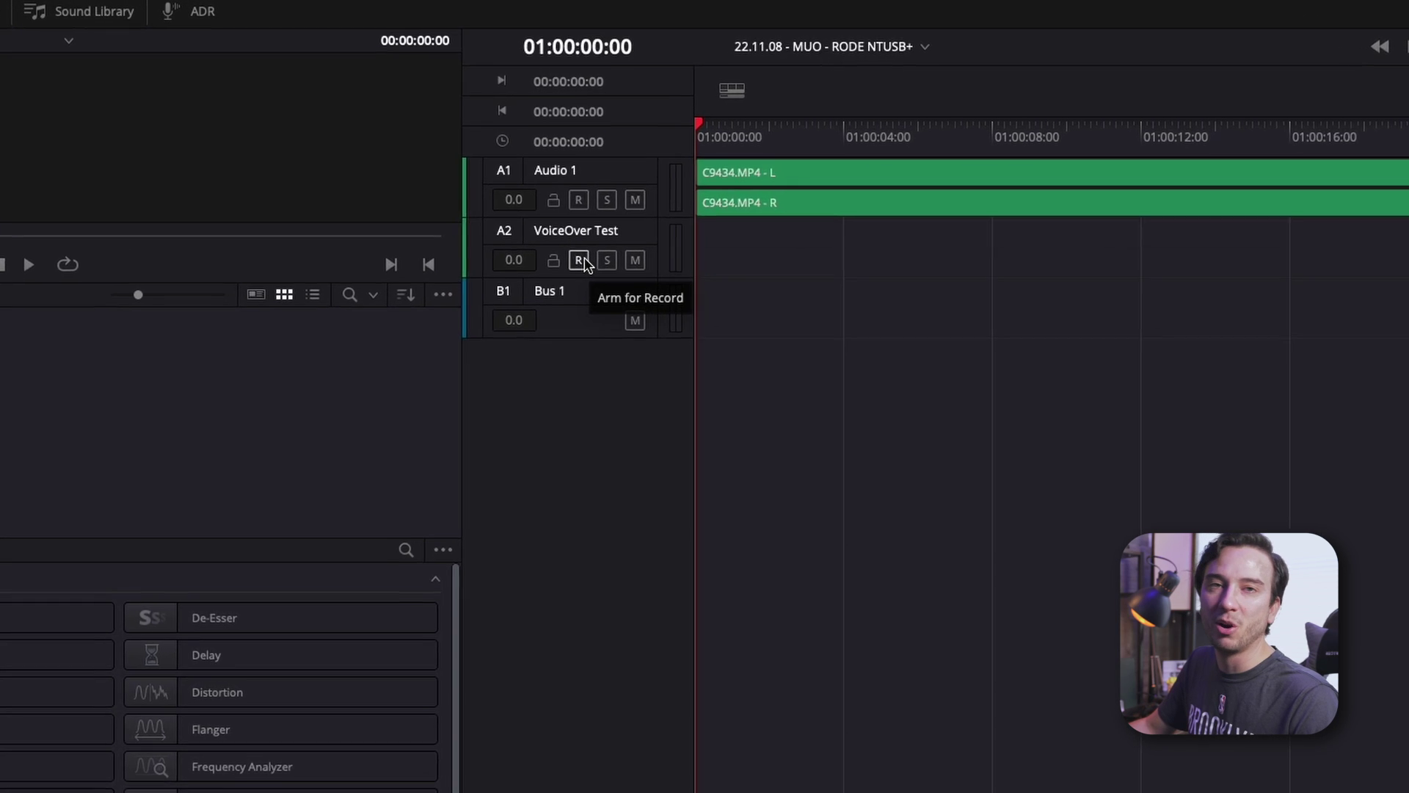
# Arm track A2, record the voiceover, then select the VoiceOver Test_002 clip at the Edit timeline start.
pyautogui.click(579, 261)
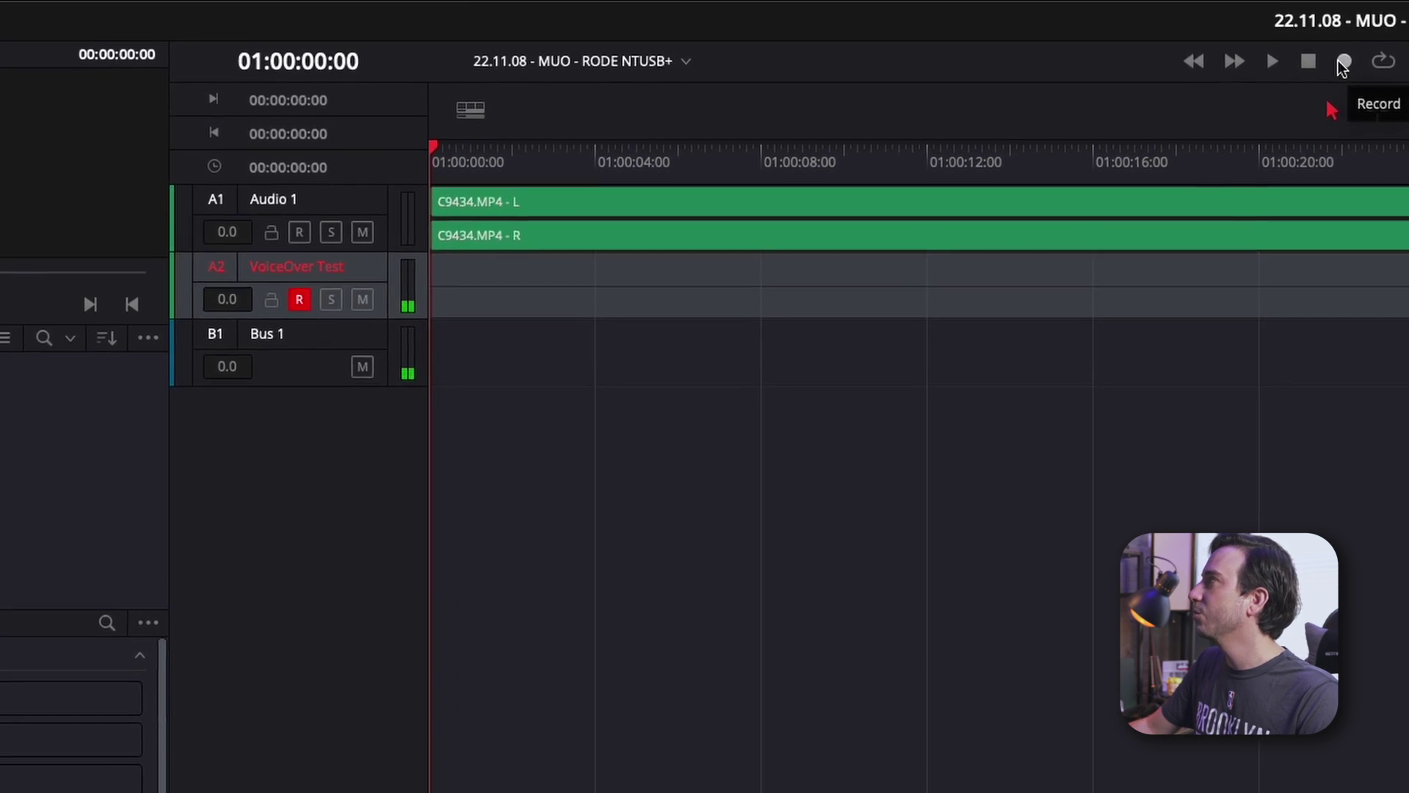
pyautogui.click(1342, 63)
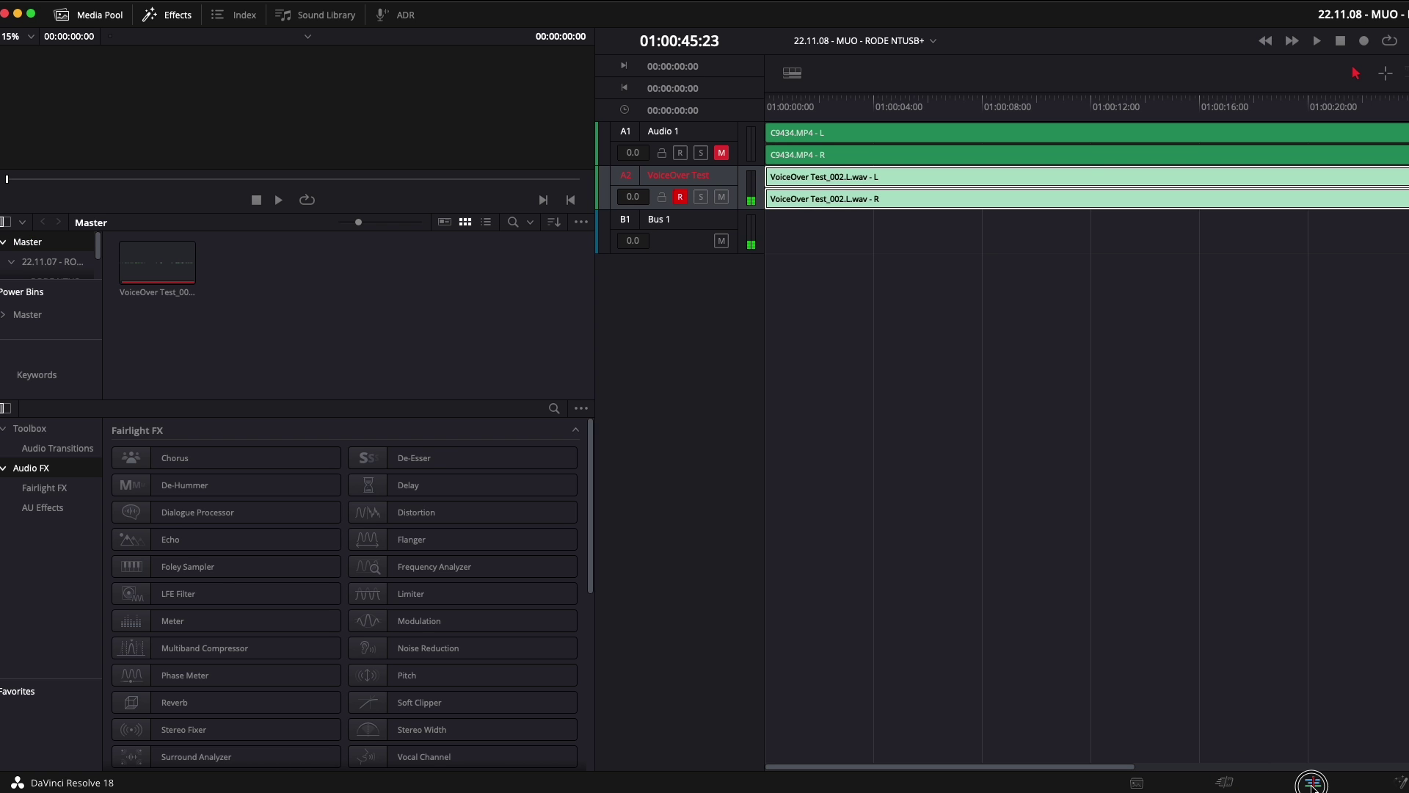
pyautogui.click(1312, 784)
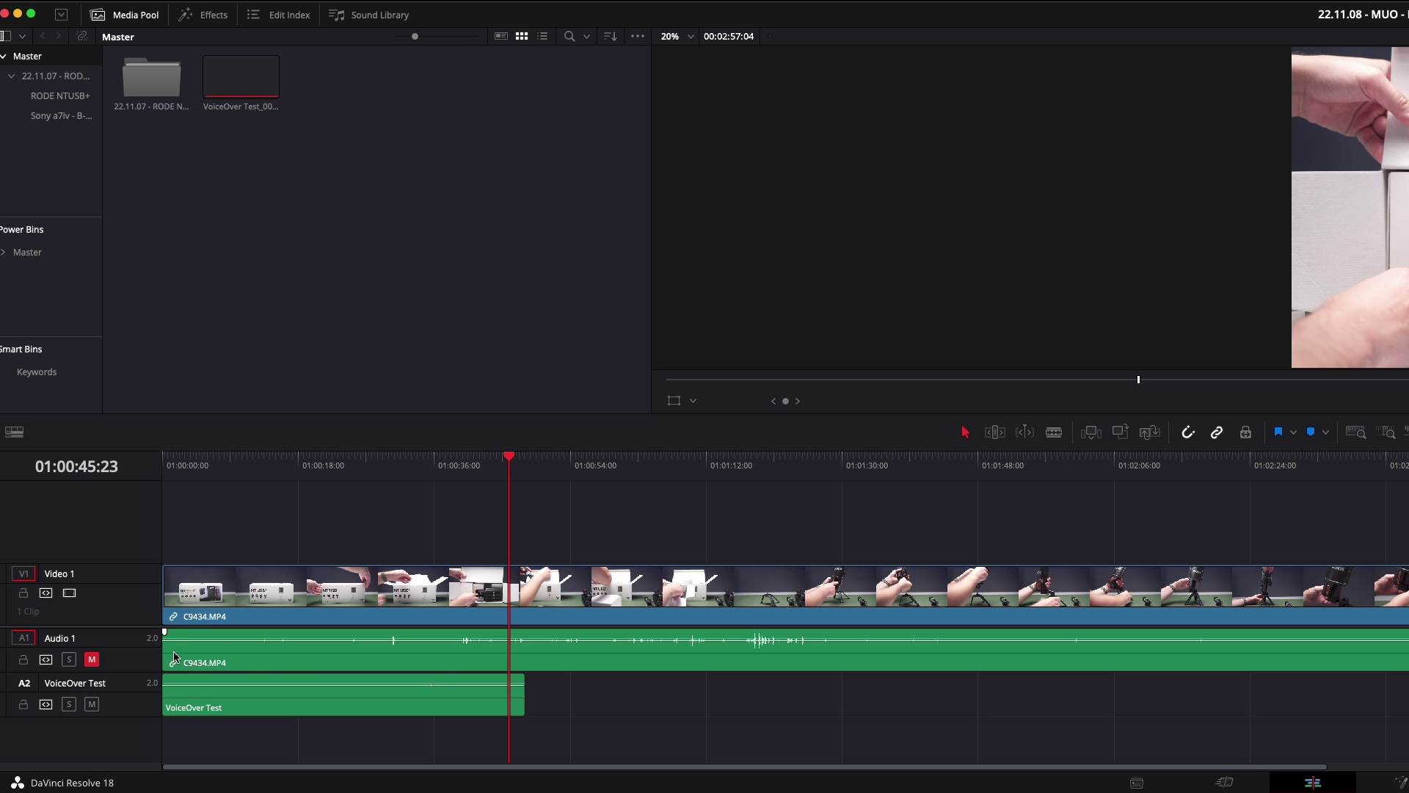
pyautogui.press('Home')
pyautogui.click(270, 713)
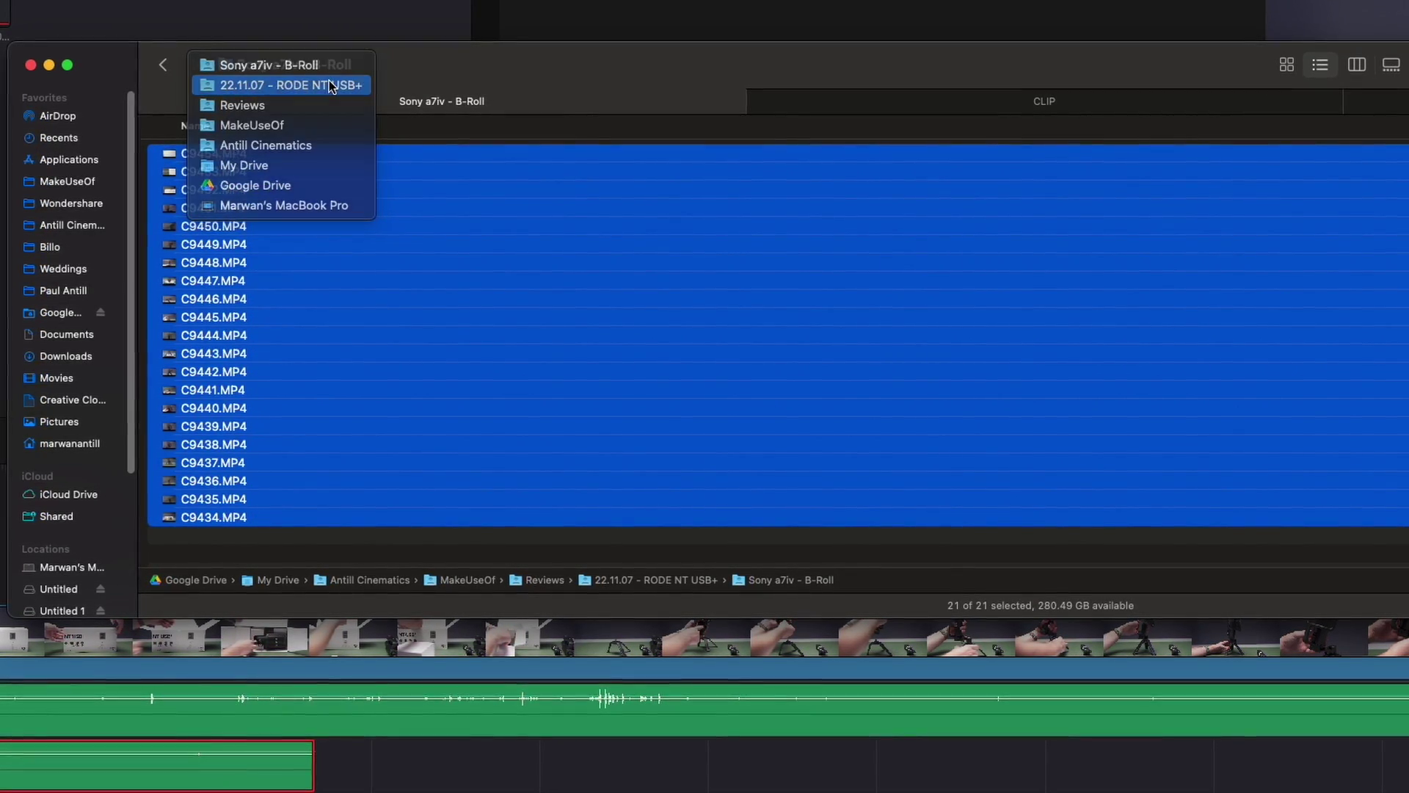
# Navigate from 22.11.07 - RODE NT USB+ into the 22.11.08 - MUO - RODE NTUSB+ recordings folder and select its six .wav files.
pyautogui.click(329, 82)
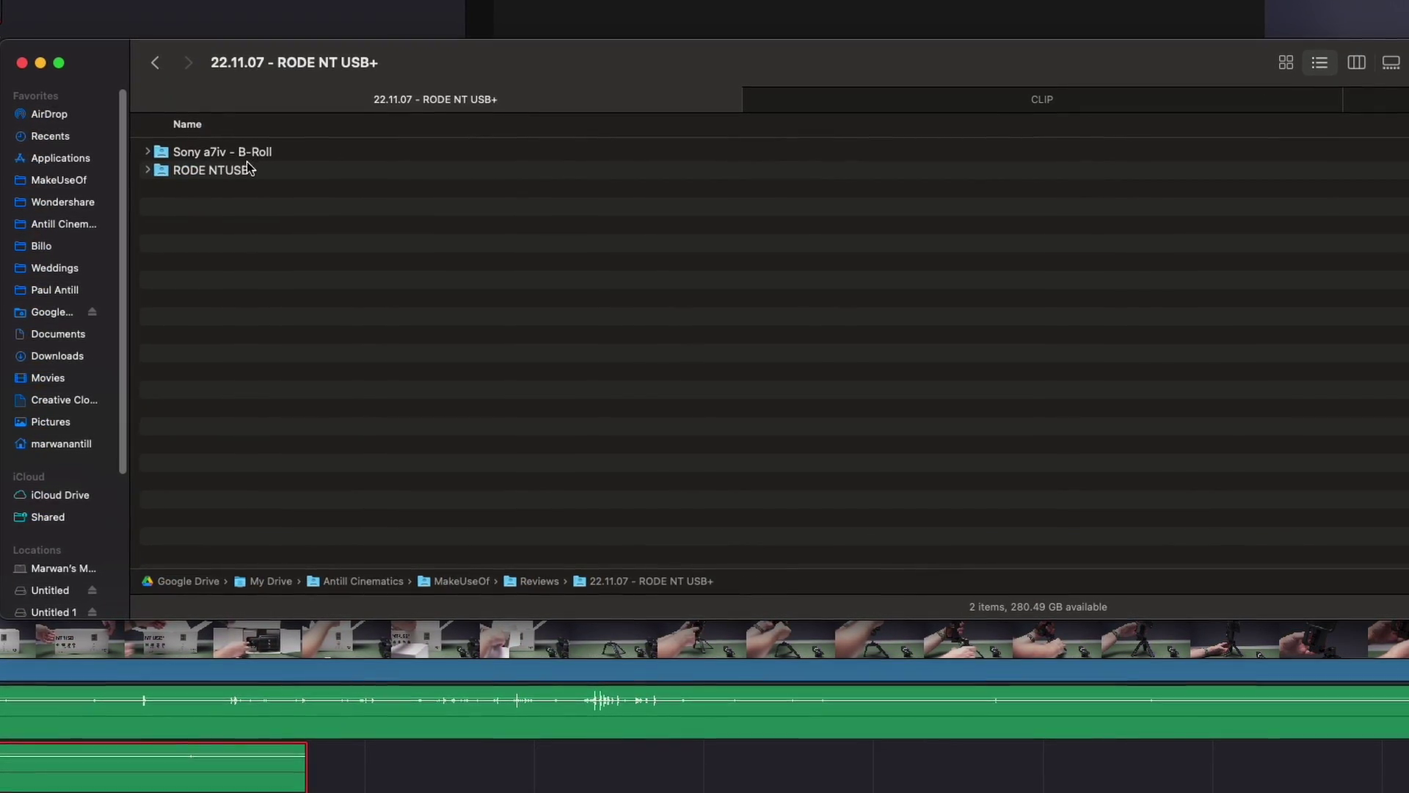
pyautogui.doubleClick(220, 170)
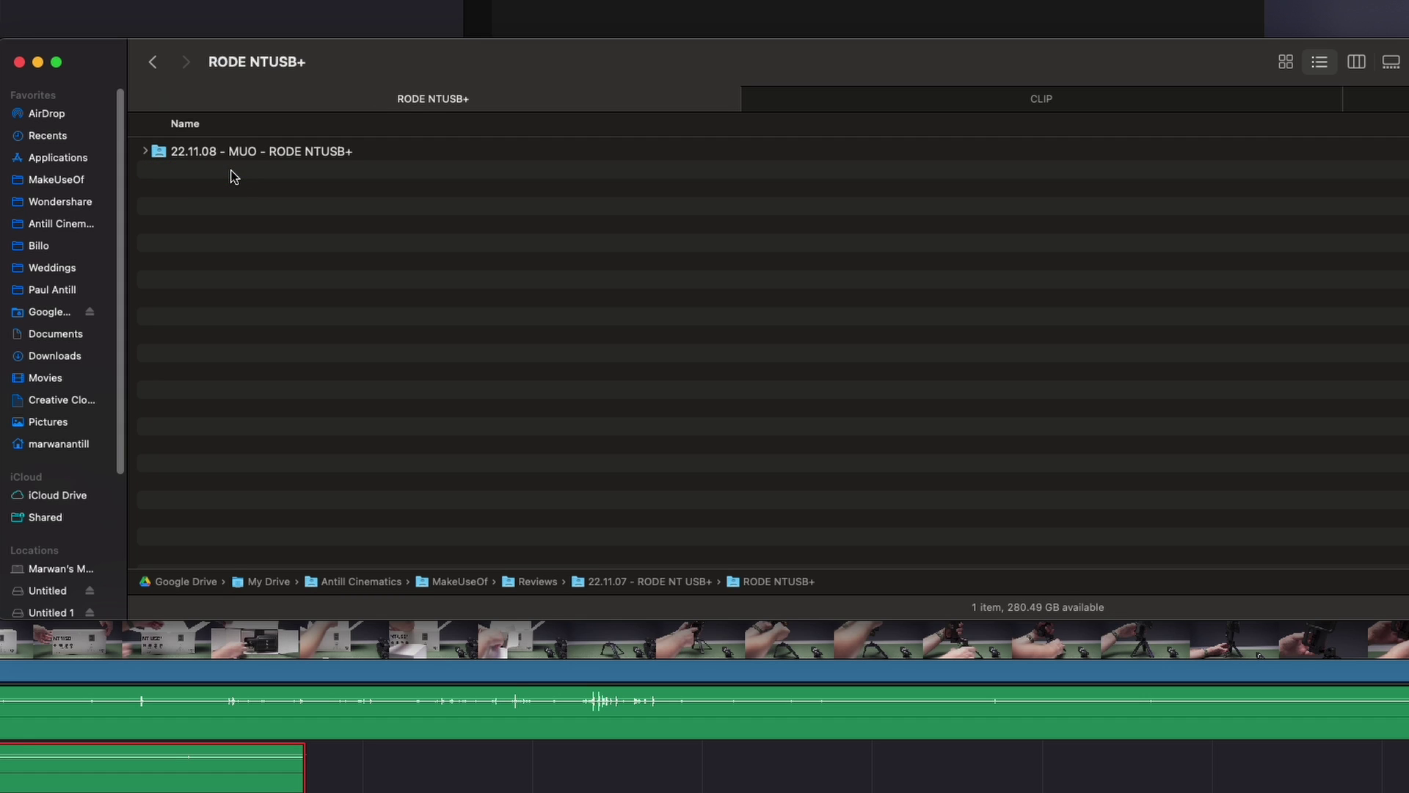
pyautogui.doubleClick(251, 152)
pyautogui.doubleClick(252, 152)
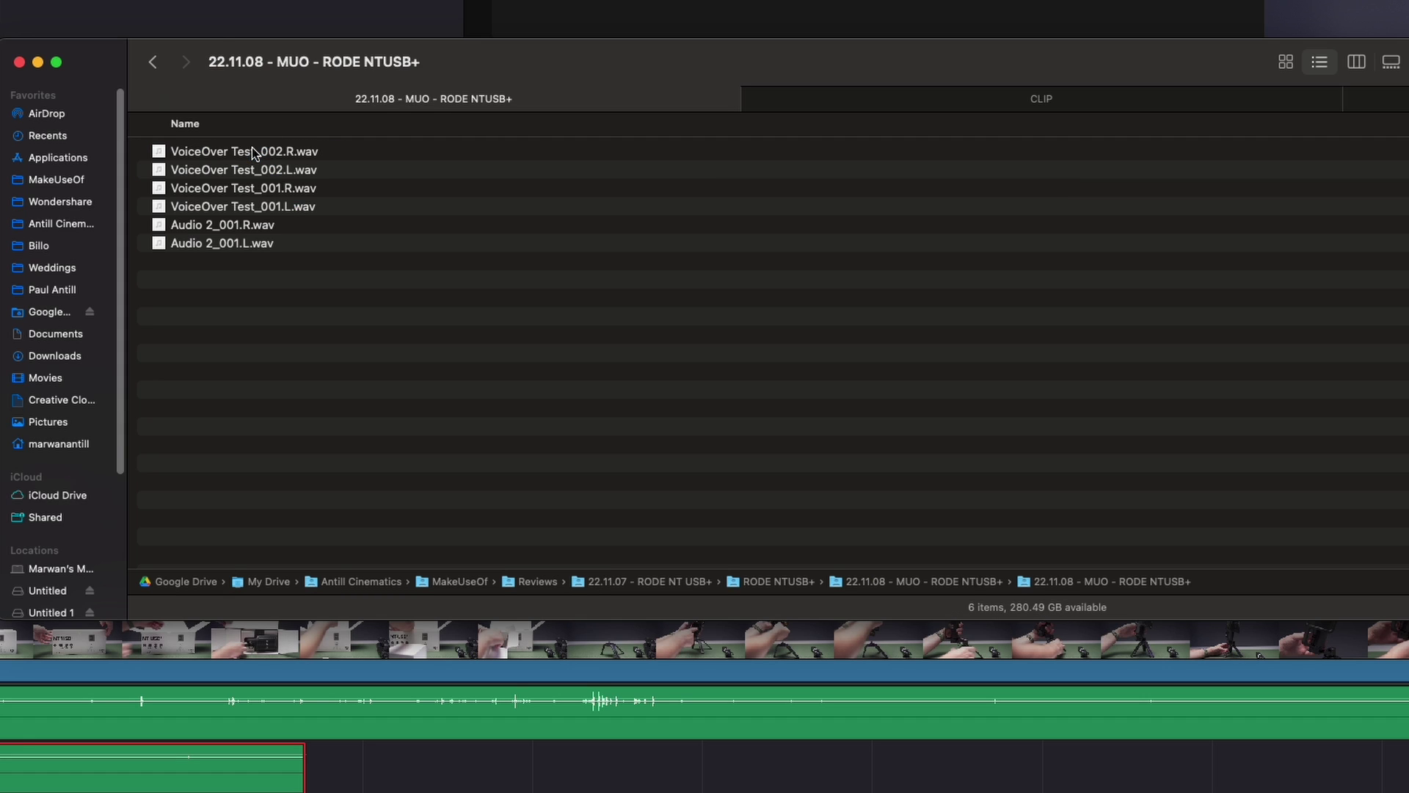
pyautogui.moveTo(249, 299); pyautogui.dragTo(215, 128)
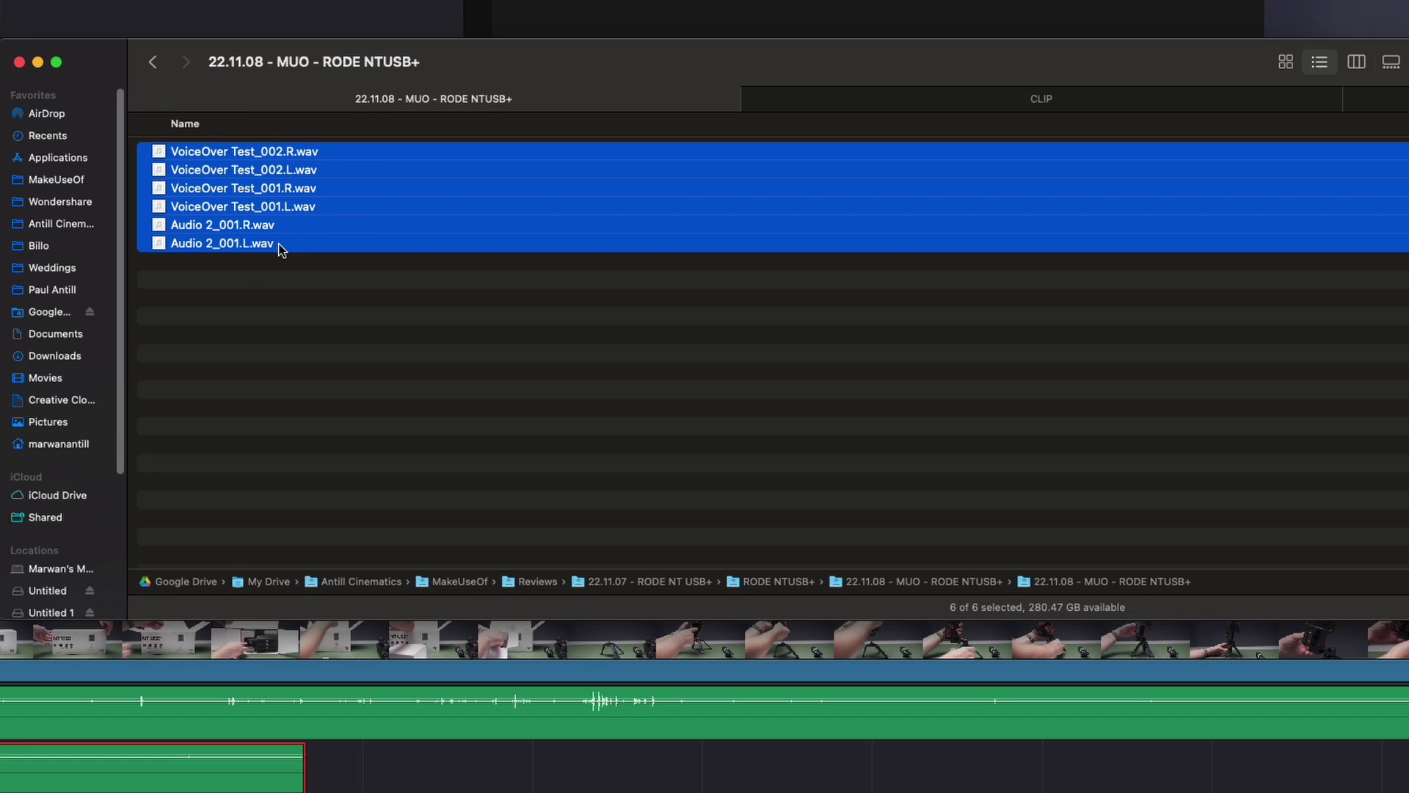
pyautogui.click(309, 297)
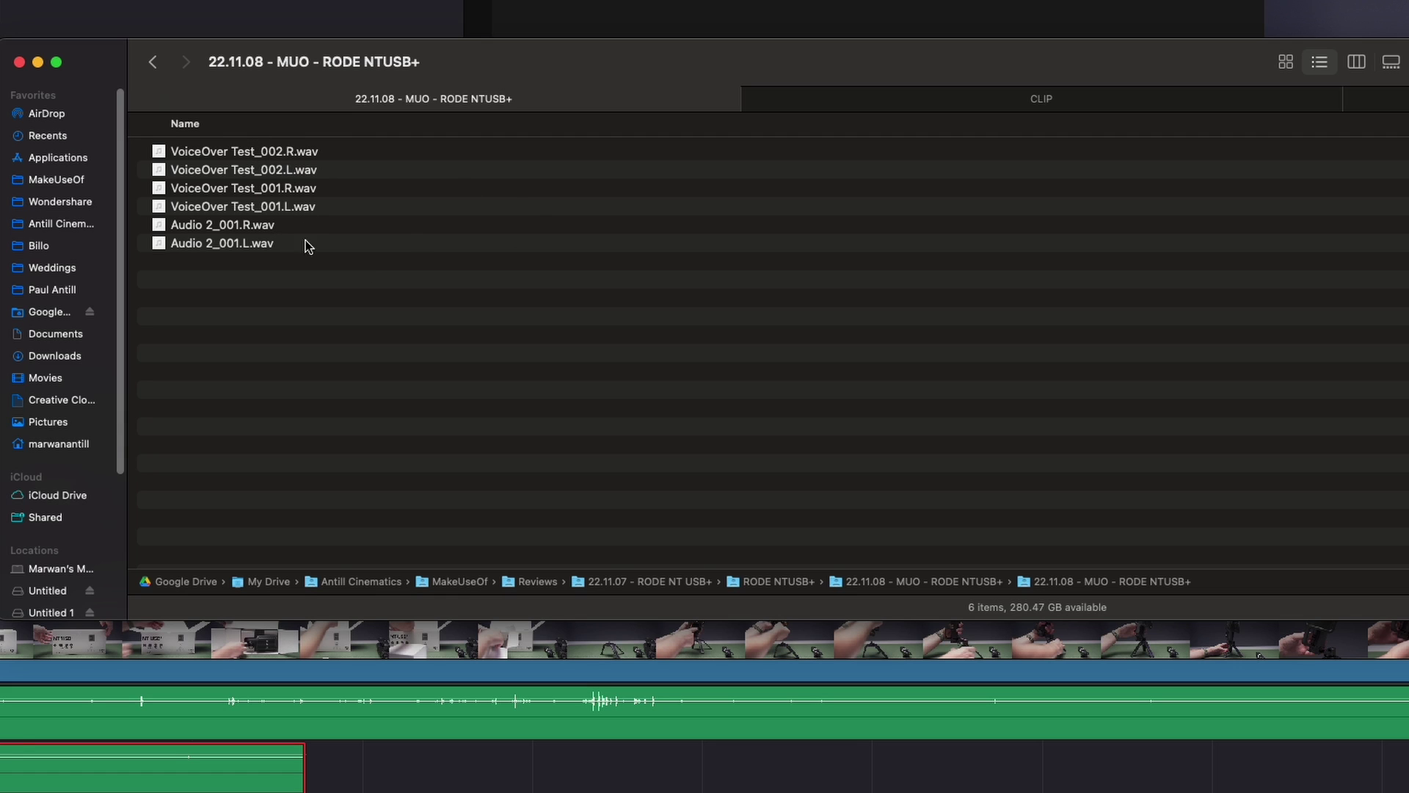
pyautogui.moveTo(262, 286); pyautogui.dragTo(220, 144)
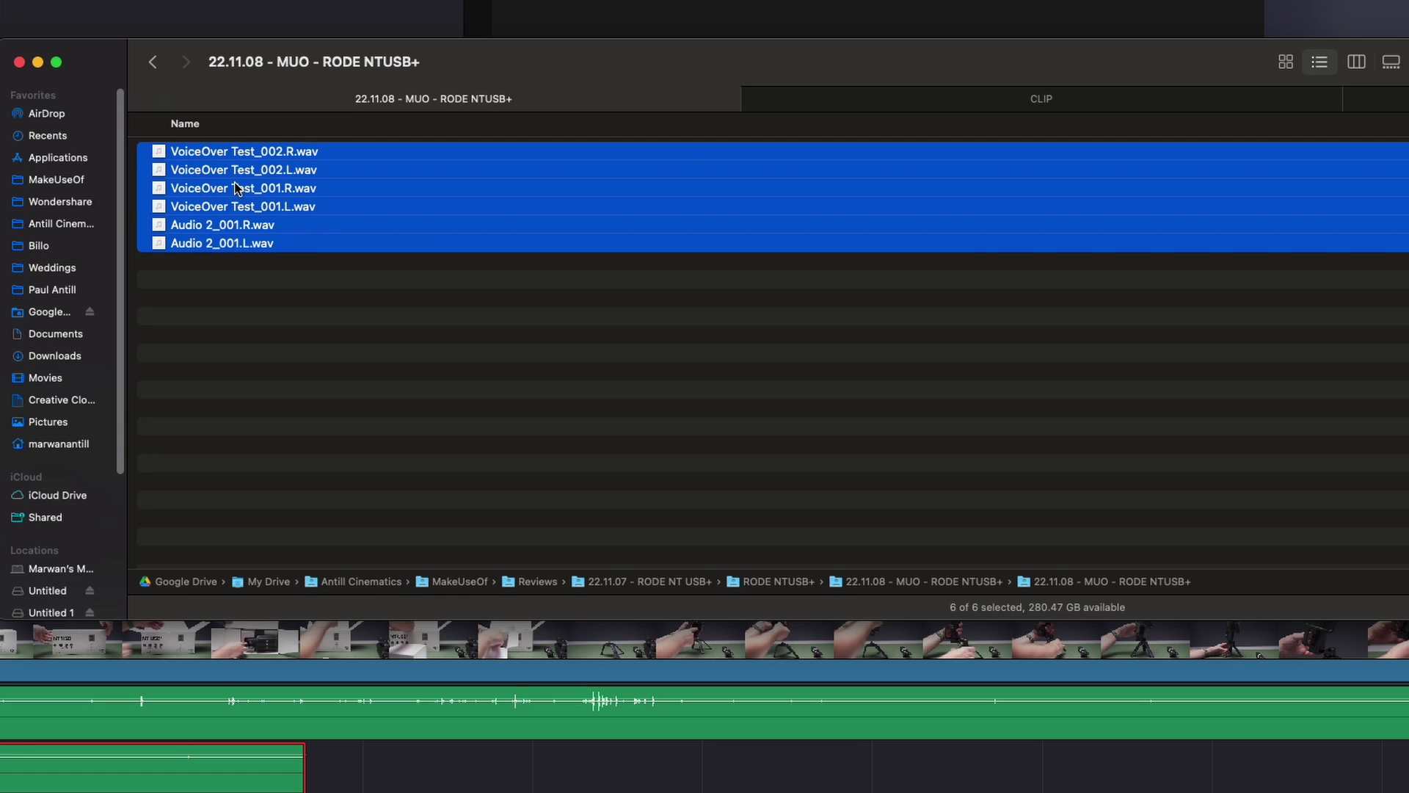